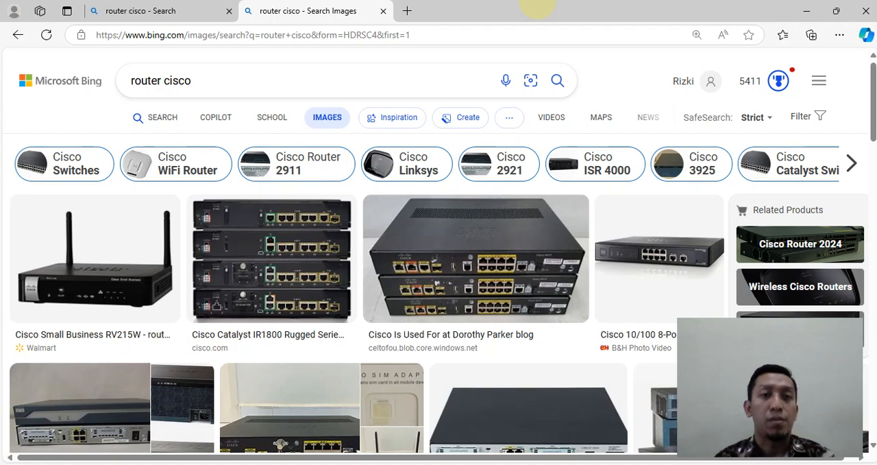
Step: Switch to the lab module PDF in Acrobat Reader and read from the device descriptions through the straight-cable task under TUGAS PRAKTIKUM
click(582, 464)
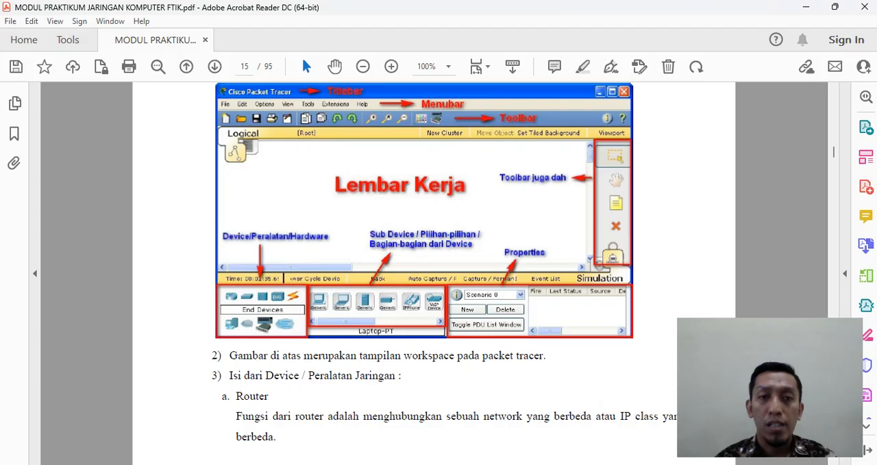
scroll(434, 274, down, 10)
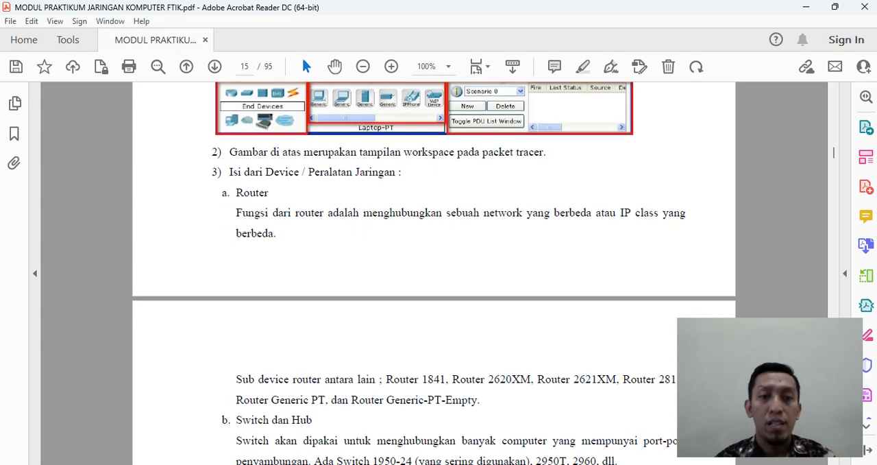
scroll(434, 274, down, 4)
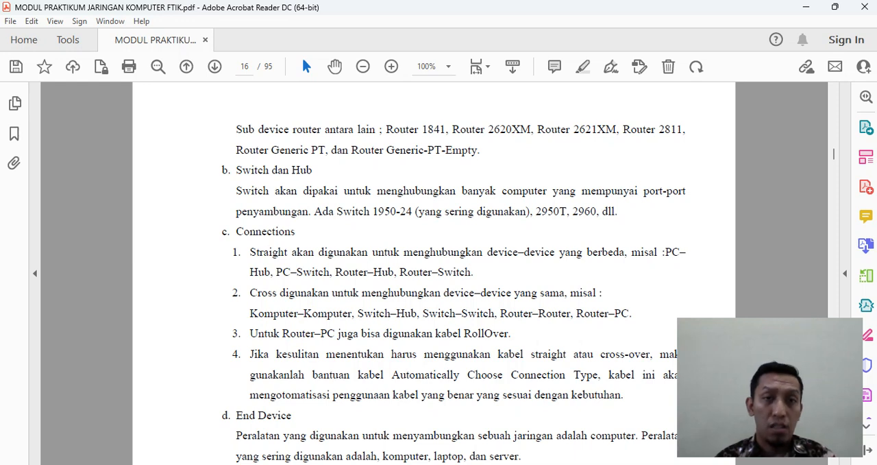
scroll(434, 274, down, 3)
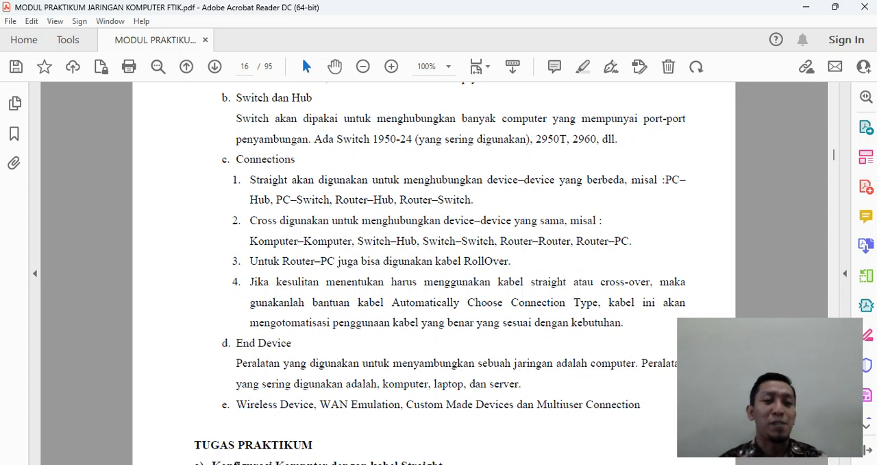
scroll(438, 275, down, 4)
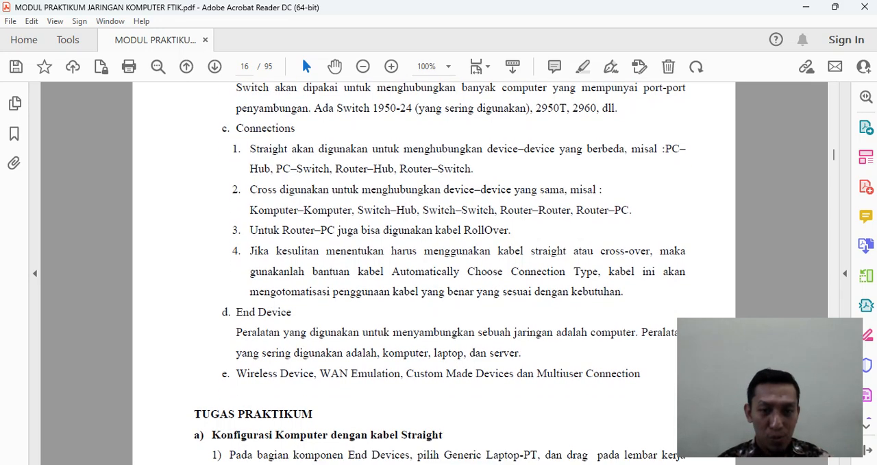
scroll(438, 274, down, 5)
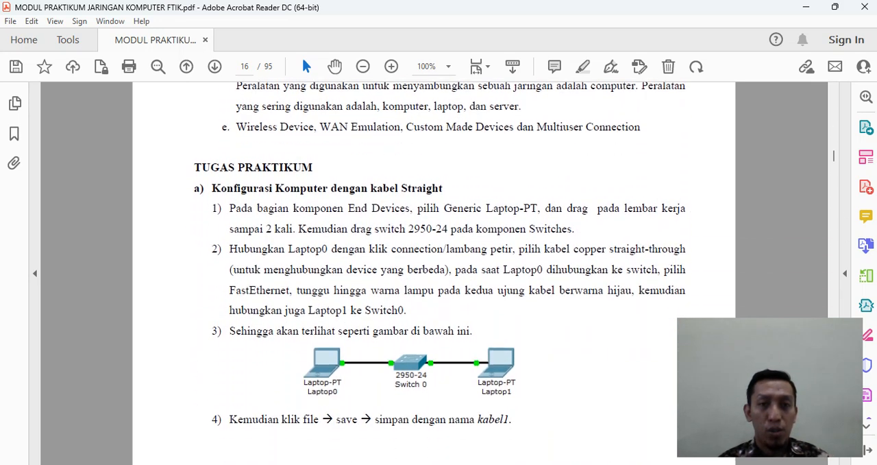
scroll(438, 274, down, 1)
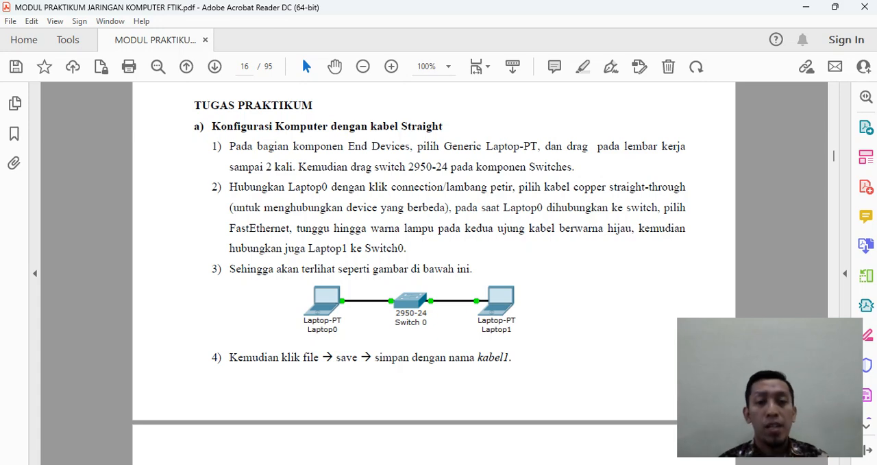
Step: Launch Cisco Packet Tracer and try the guest login in the netacad.com login window
key(super)
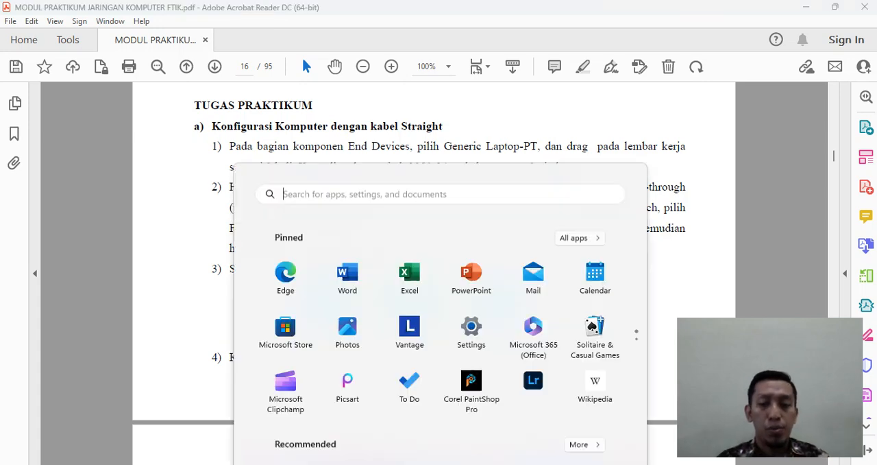
text(cisco)
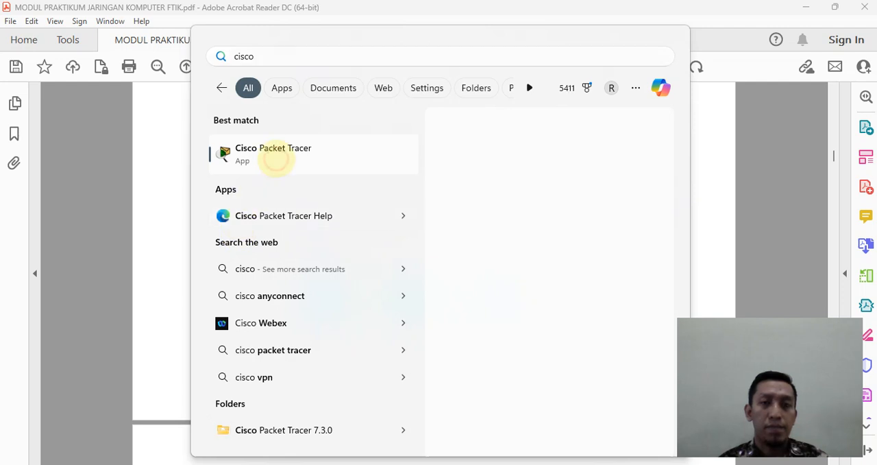
click(275, 155)
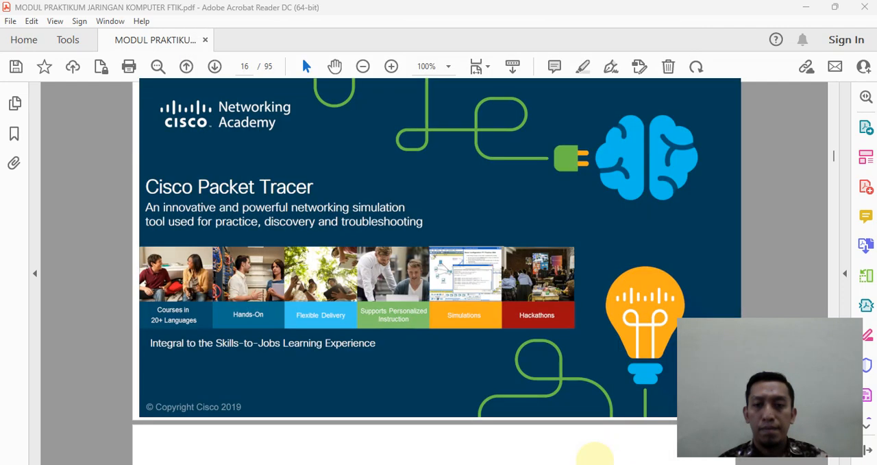
mouse_move(593, 463)
mouse_move(592, 418)
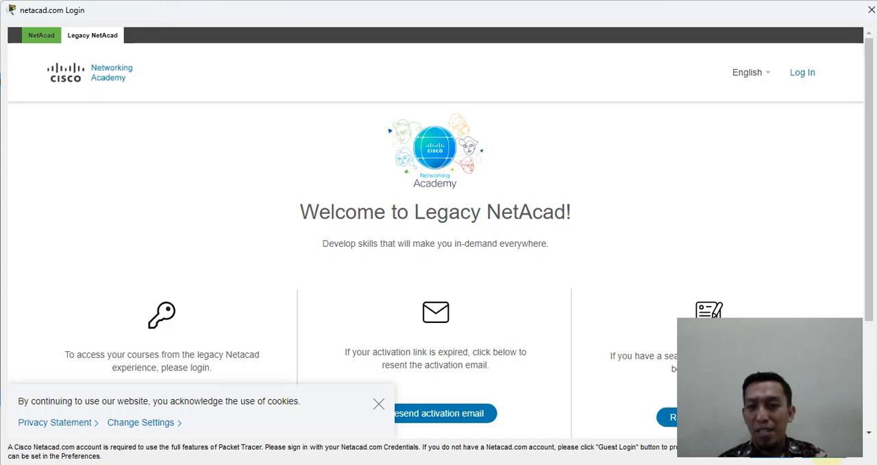
click(827, 447)
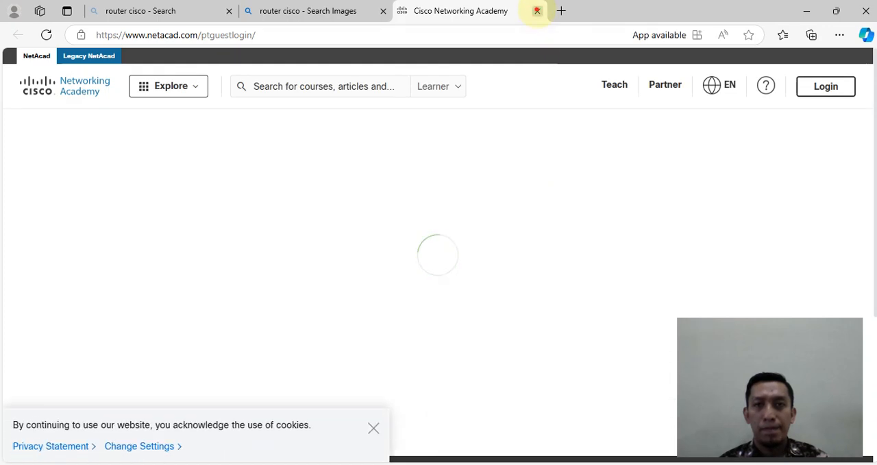
Step: Close the guest login web page and cancel the netacad.com login, shutting down Packet Tracer
click(537, 11)
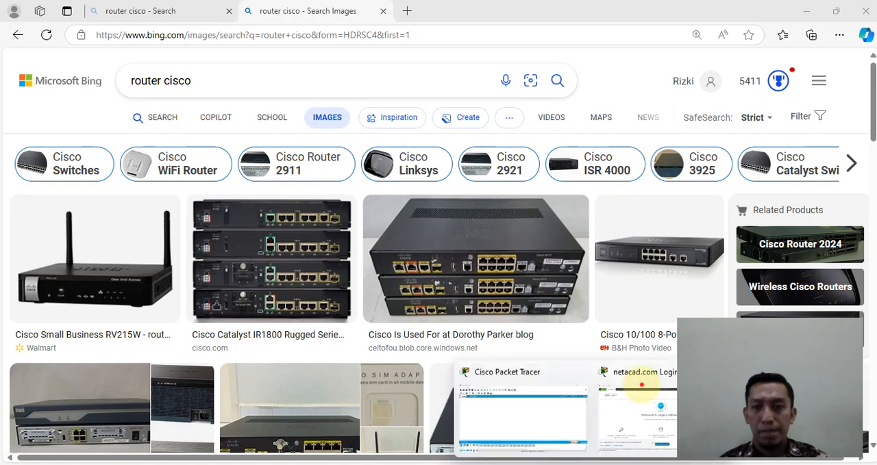
click(642, 385)
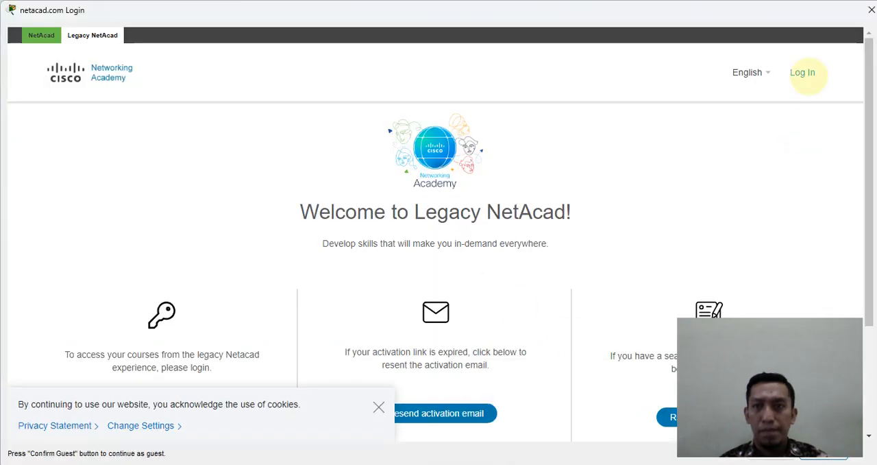
click(871, 9)
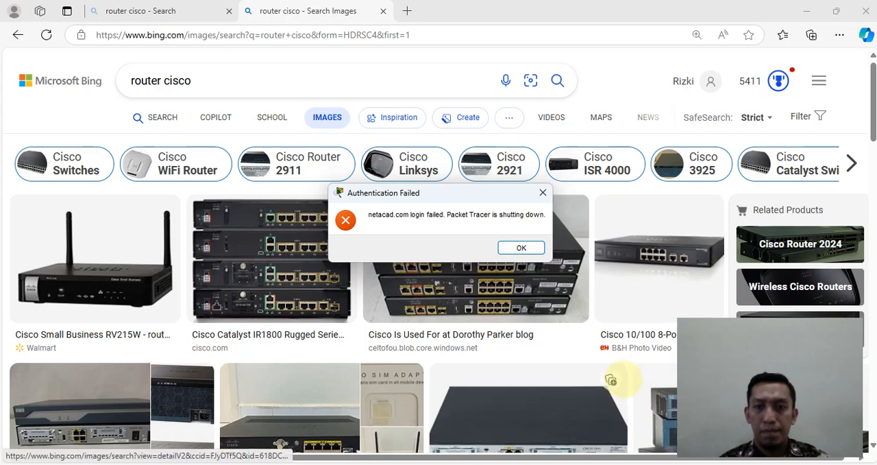
click(522, 248)
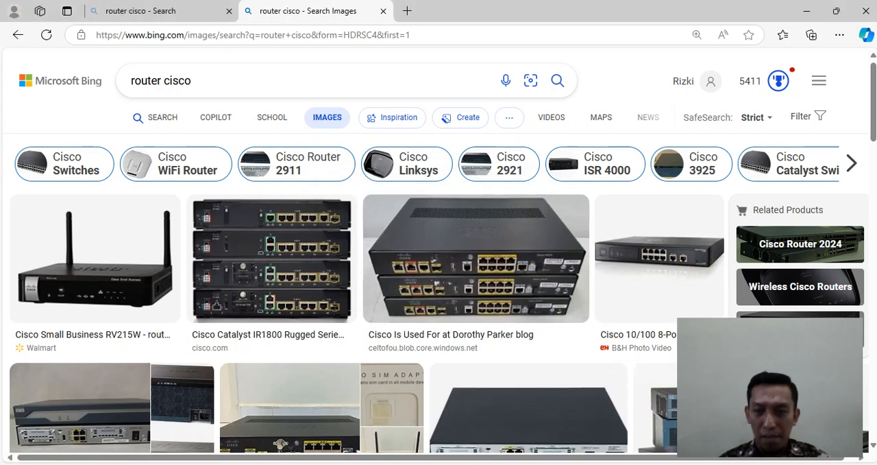
Step: Turn off the computer's Wi-Fi
click(788, 464)
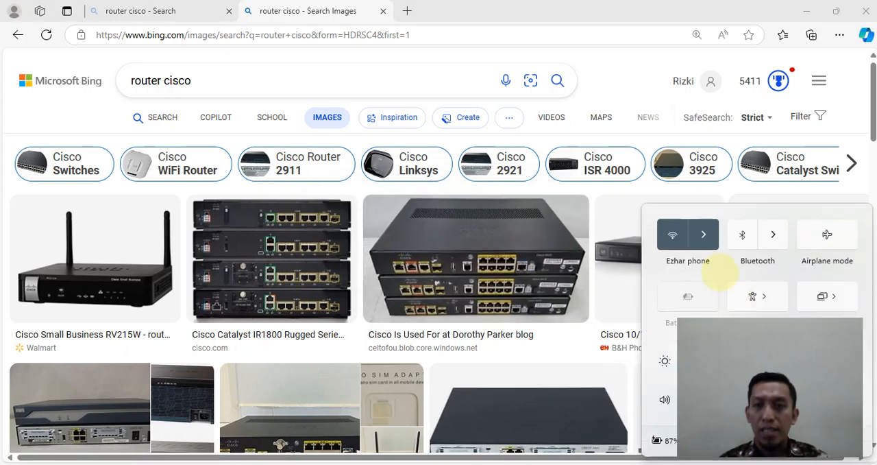
click(709, 235)
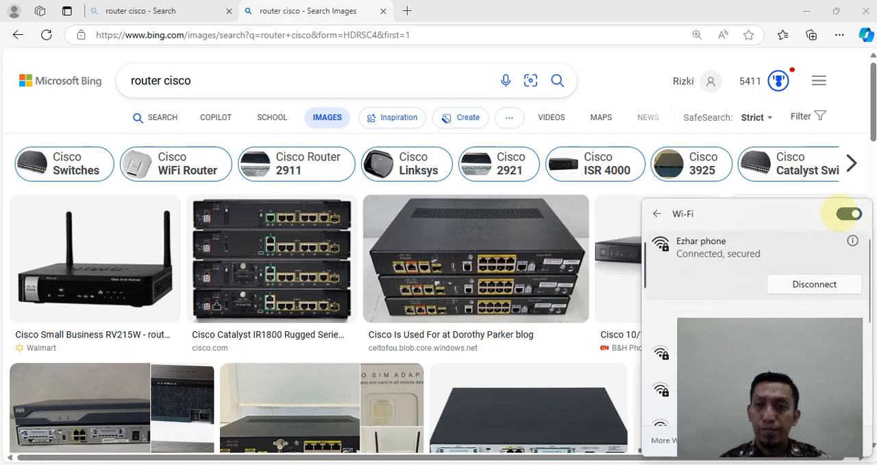
click(848, 213)
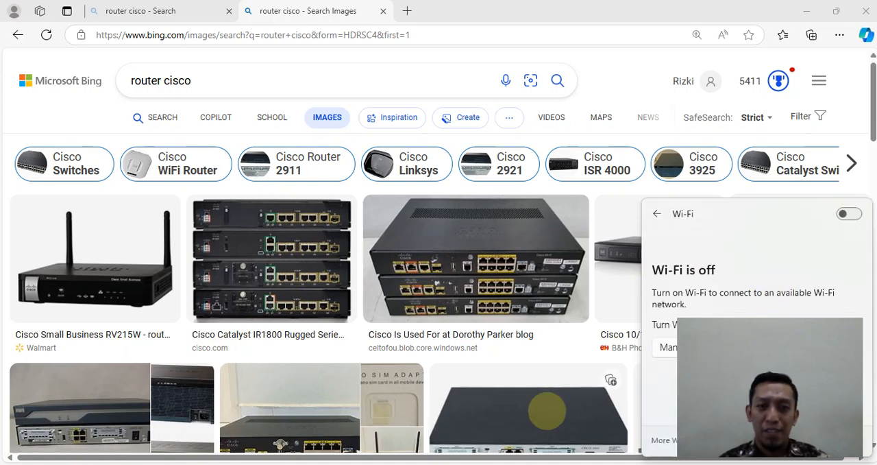
Step: Find Cisco Packet Tracer among the installed apps and launch it again
key(super)
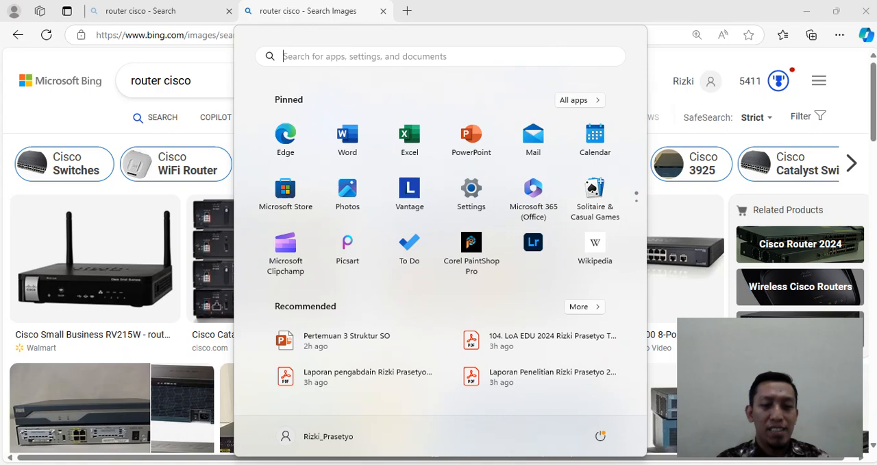
text(ci)
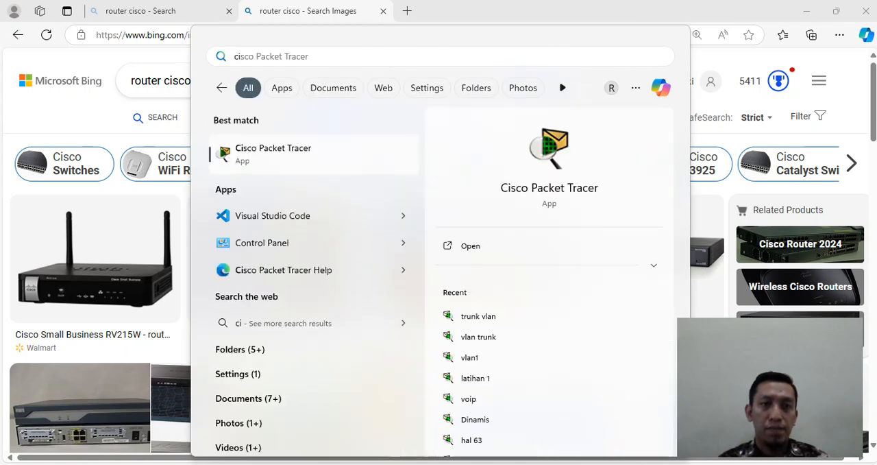
key(Return)
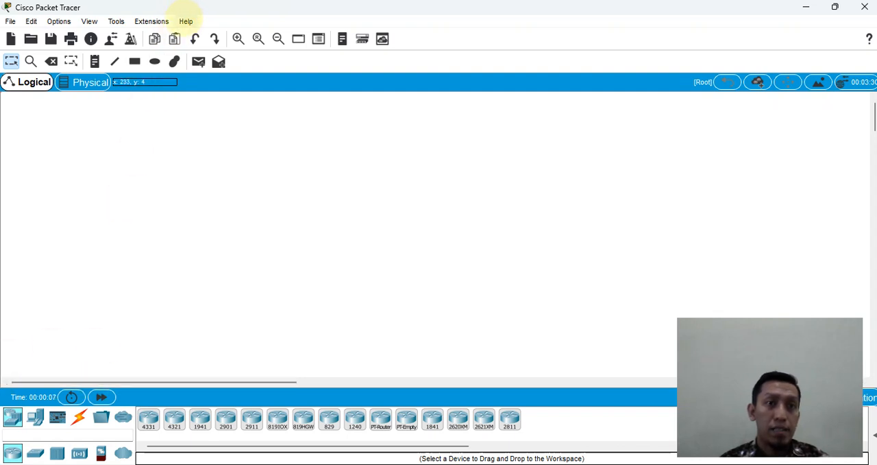
Step: Check the Packet Tracer version in the About information and close it
click(186, 21)
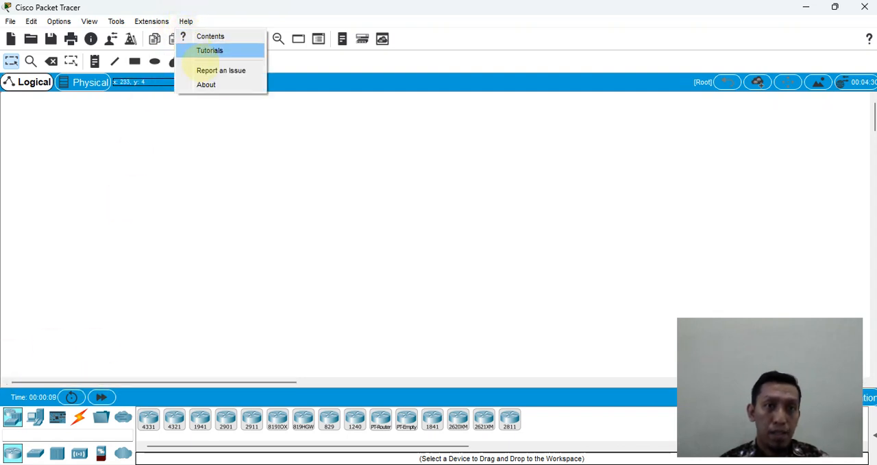
click(214, 87)
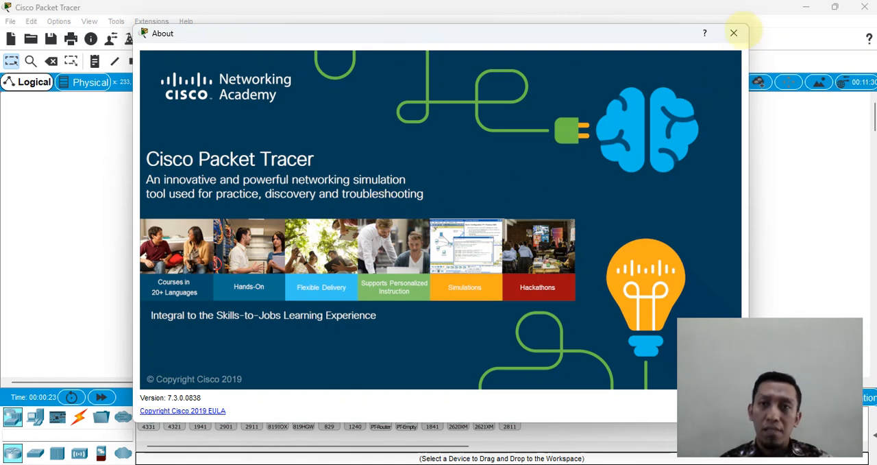
click(733, 33)
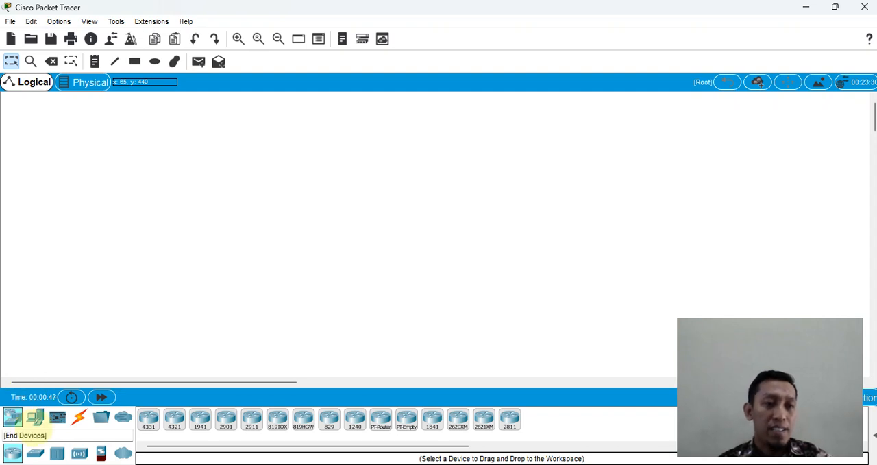
Step: Look through the end devices, components, connections, miscellaneous and multiuser categories, plus the switch and router models among network devices
click(35, 417)
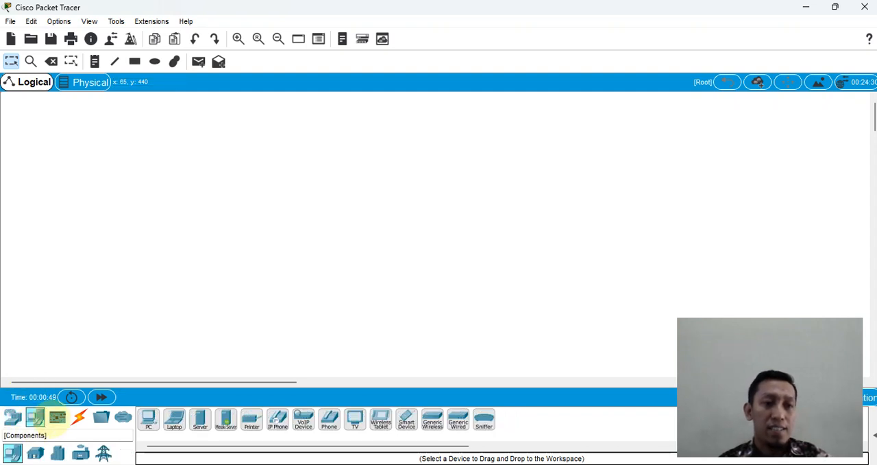
click(58, 418)
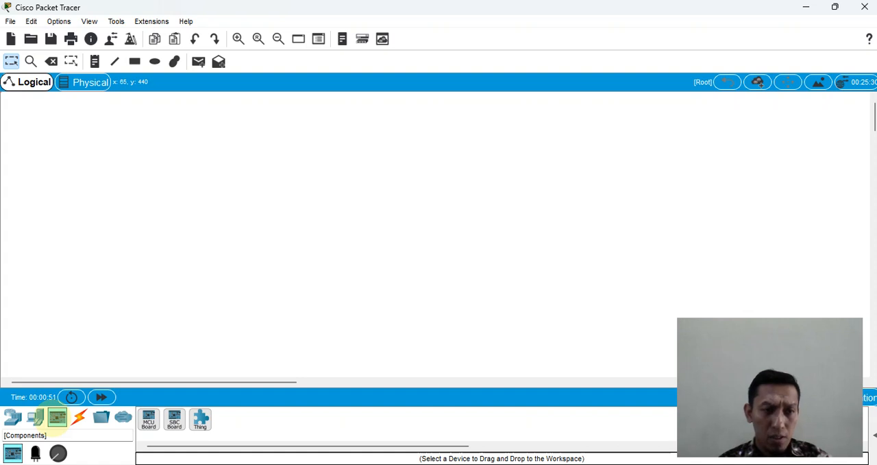
click(79, 418)
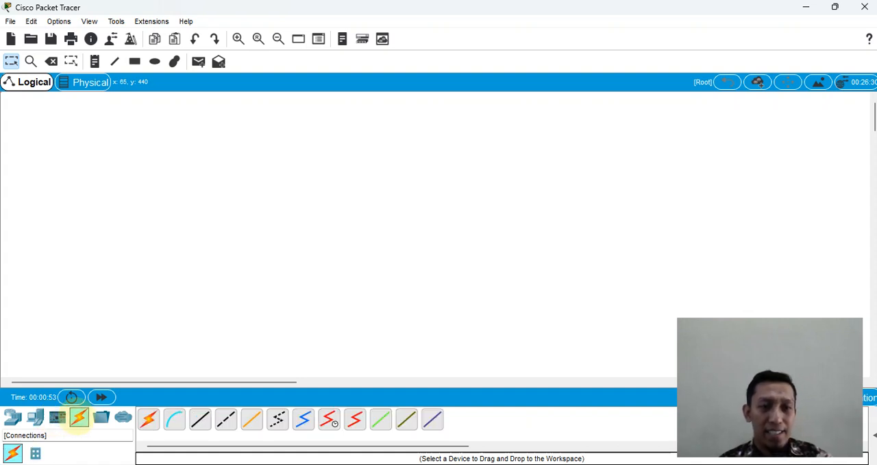
click(103, 420)
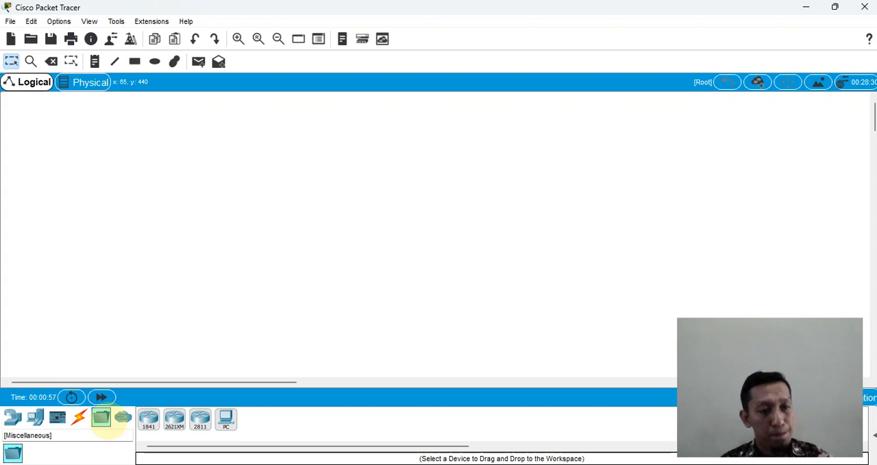
click(122, 418)
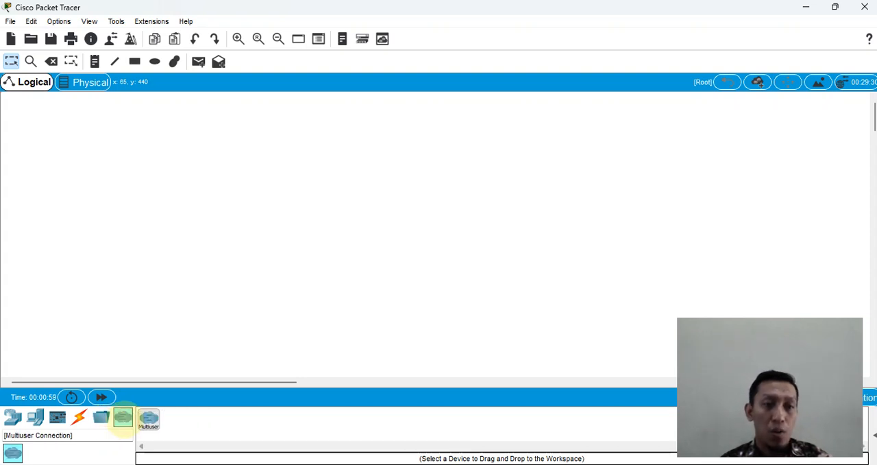
click(12, 417)
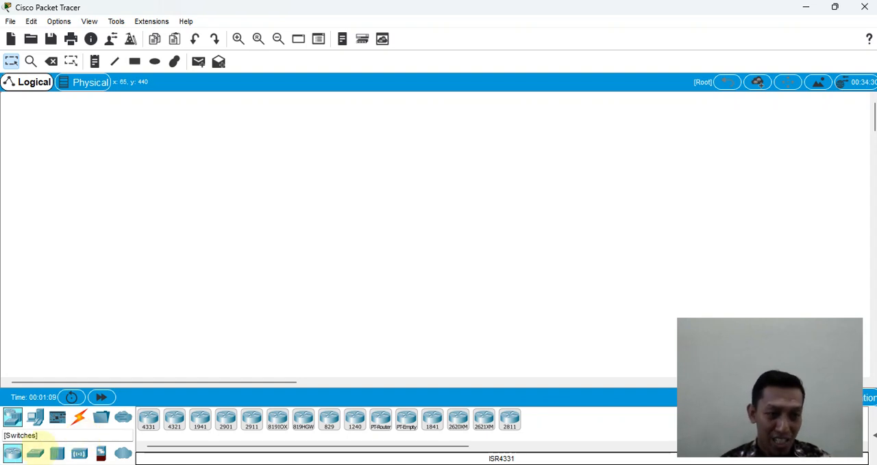
click(35, 452)
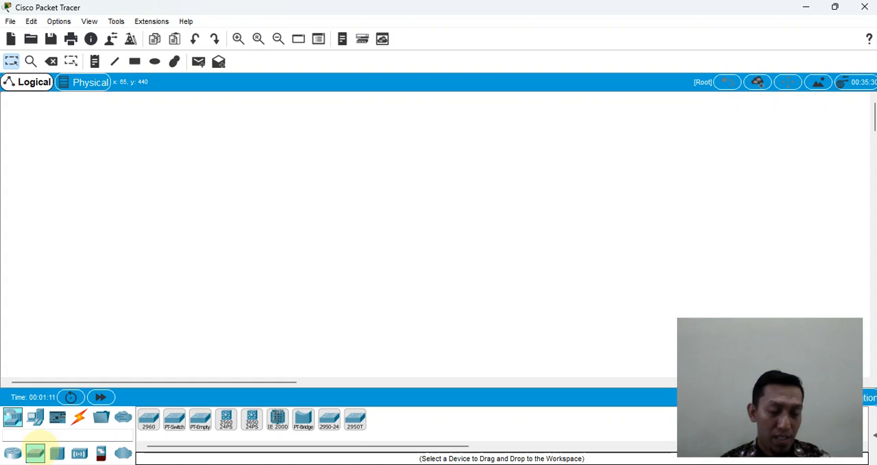
click(13, 452)
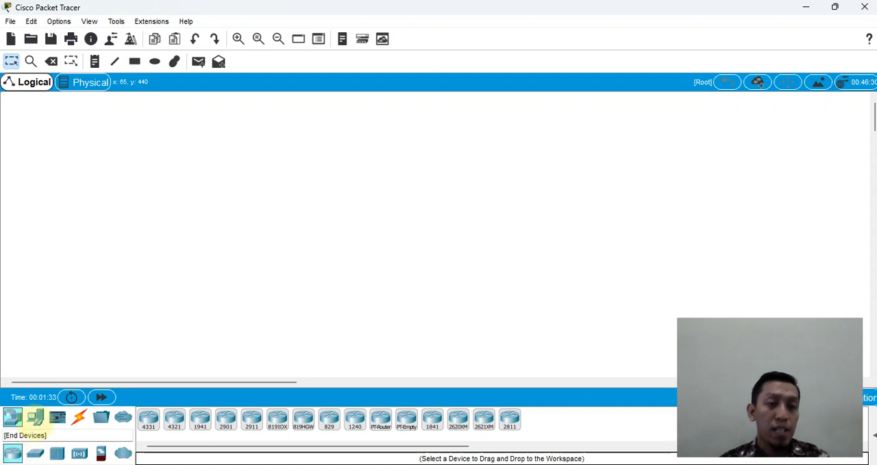
Step: Place a PC from the end devices in the upper-left area of the logical workspace
click(36, 416)
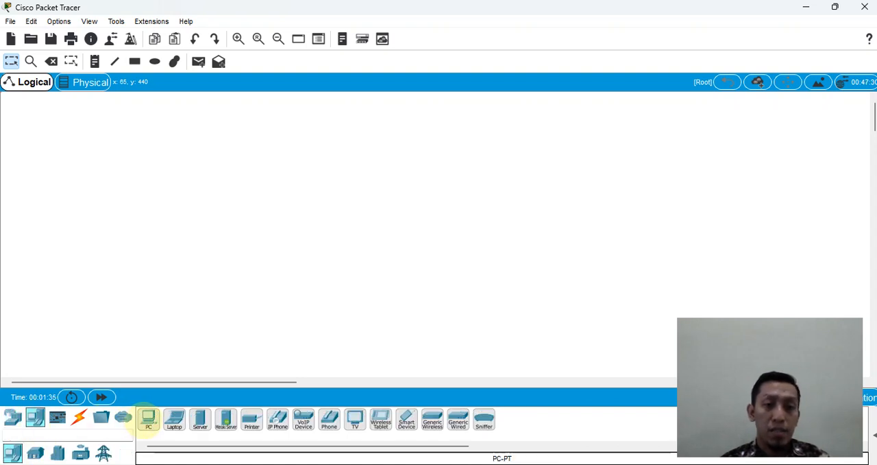
click(148, 418)
click(170, 198)
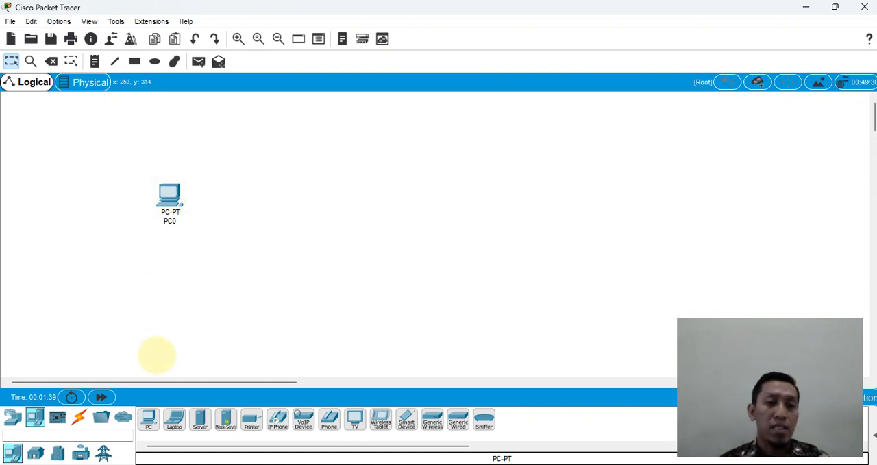
Step: Place a second PC to the right of PC0 and a 2960 switch between the two PCs
click(148, 417)
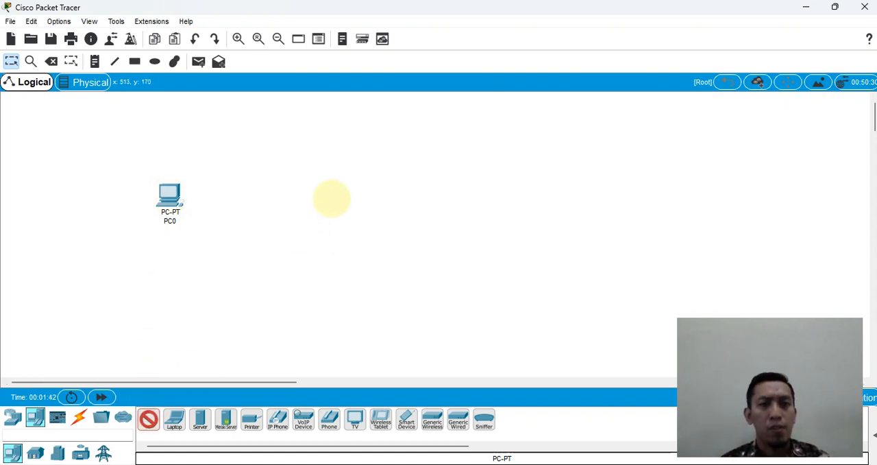
click(331, 199)
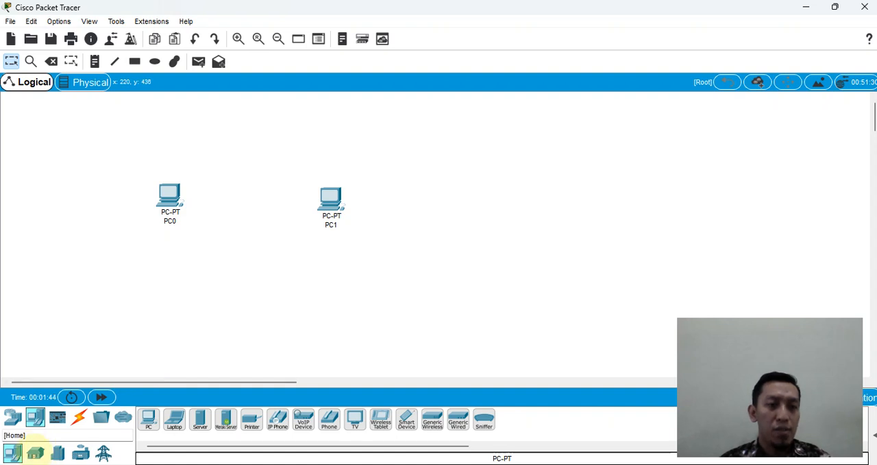
click(12, 416)
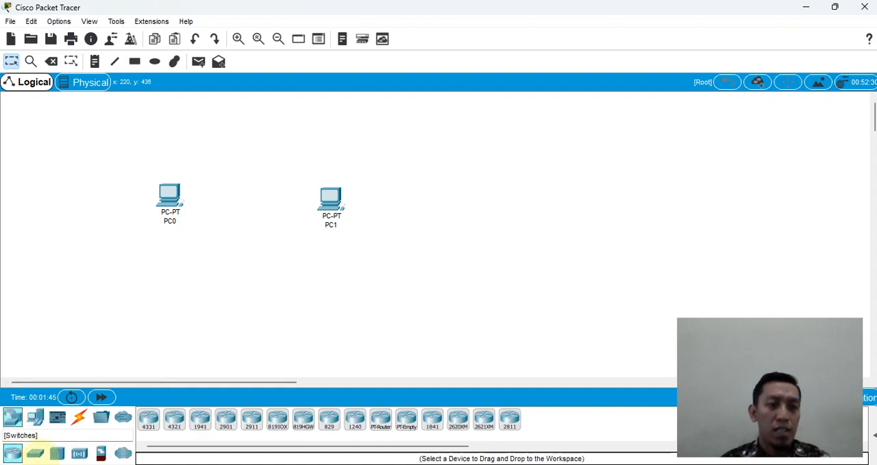
click(35, 452)
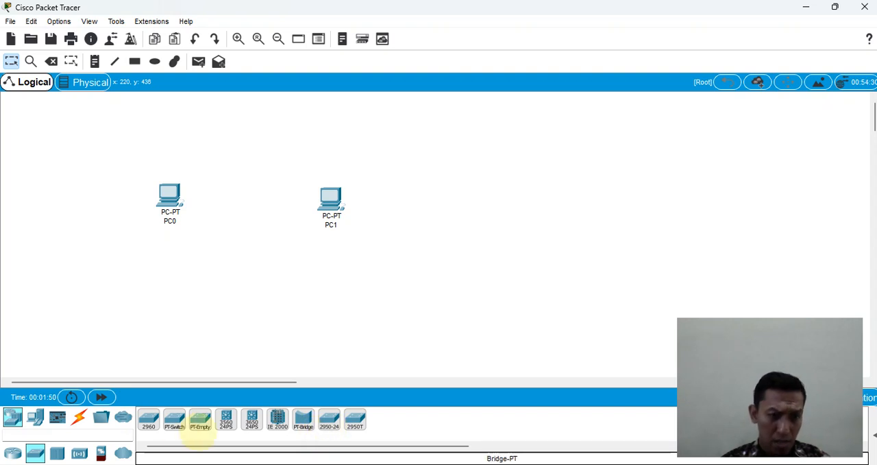
click(149, 418)
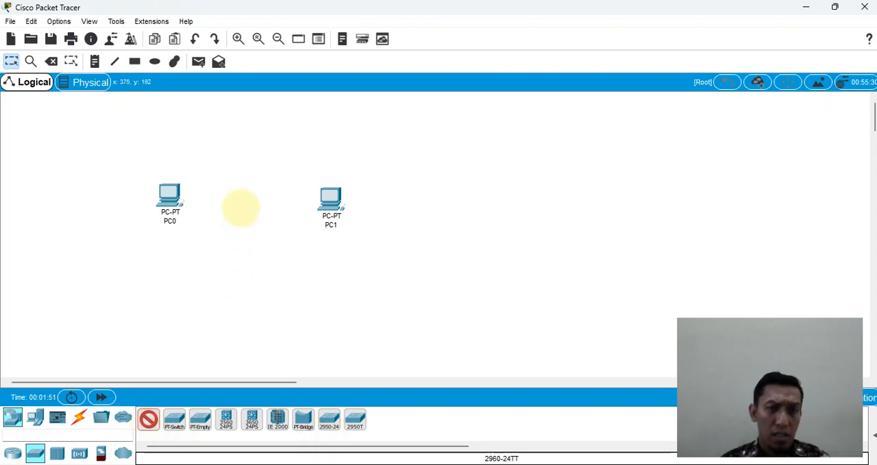
click(238, 205)
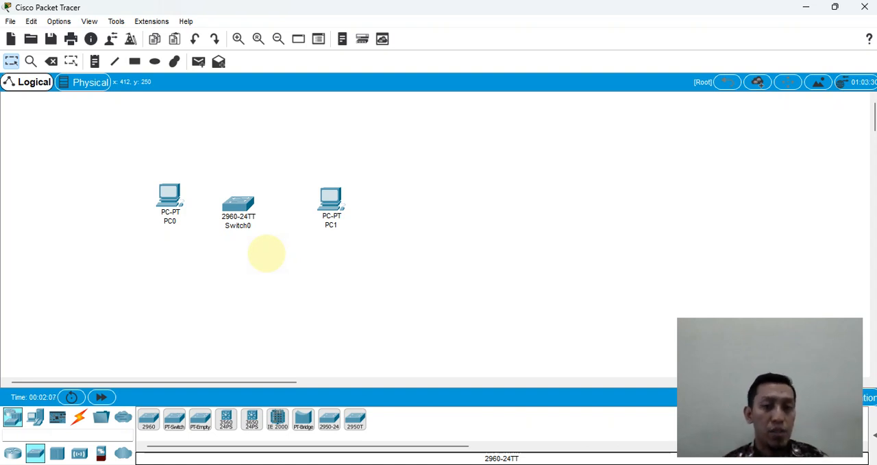
Step: Connect PC0's FastEthernet0 port to Switch0's FastEthernet0/1 port with a copper straight-through cable
mouse_move(170, 200)
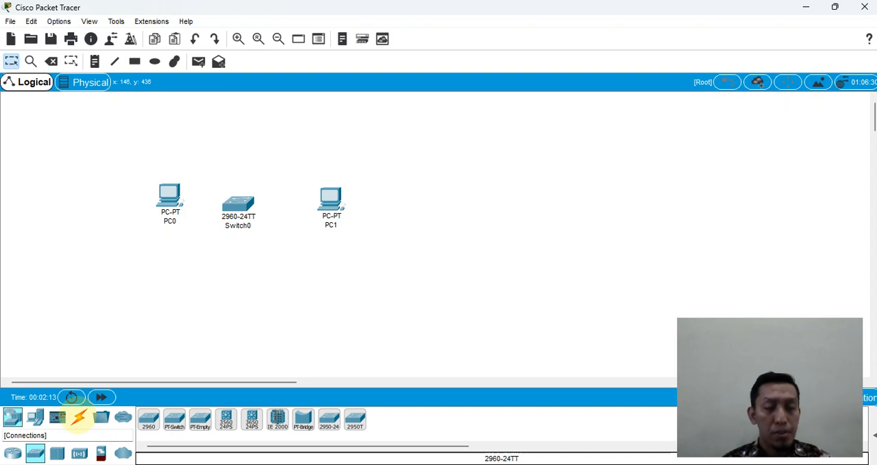
click(77, 416)
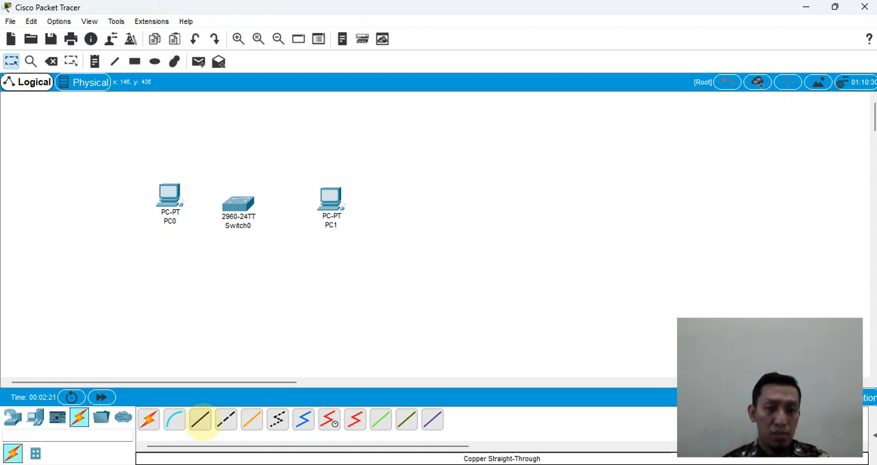
click(200, 418)
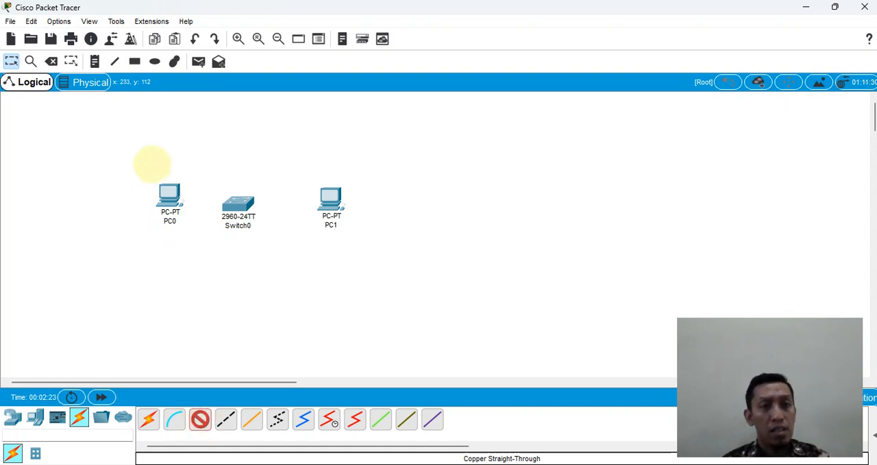
click(169, 189)
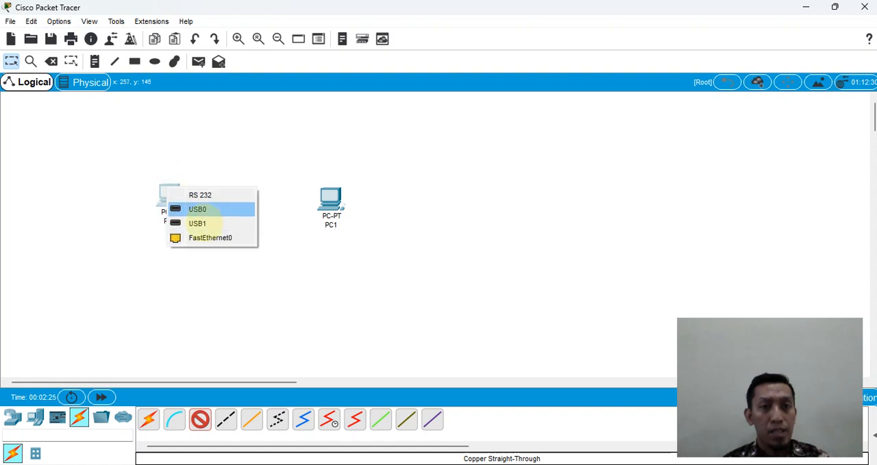
click(209, 237)
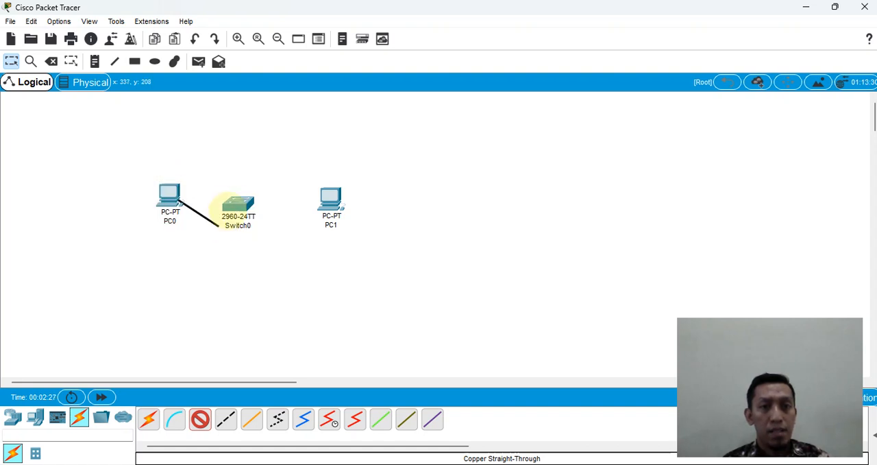
click(233, 198)
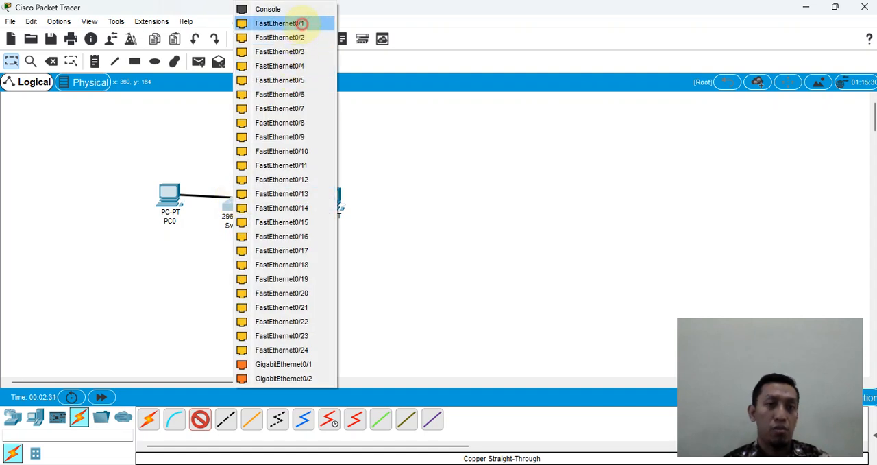
click(302, 23)
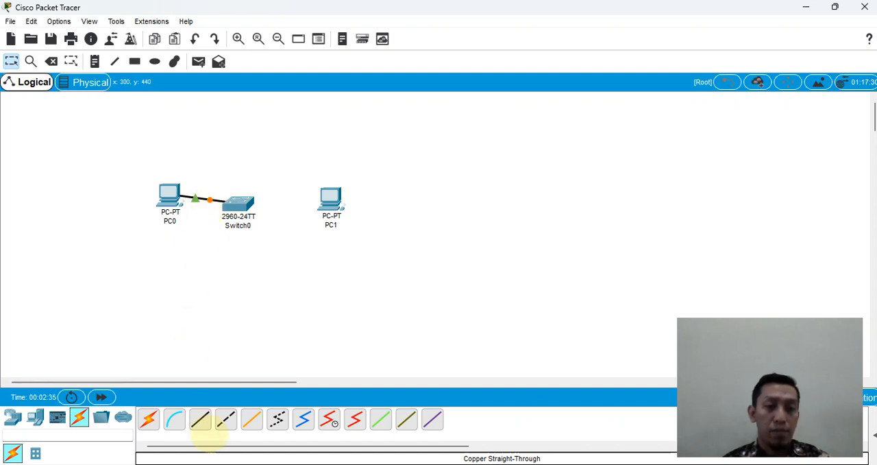
Step: Connect PC1's FastEthernet0 port to Switch0's FastEthernet0/2 port with a copper straight-through cable
click(200, 419)
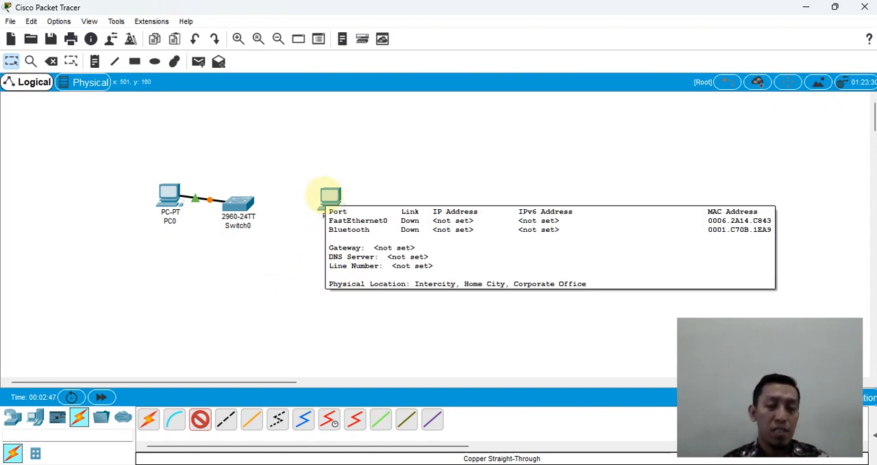
click(322, 197)
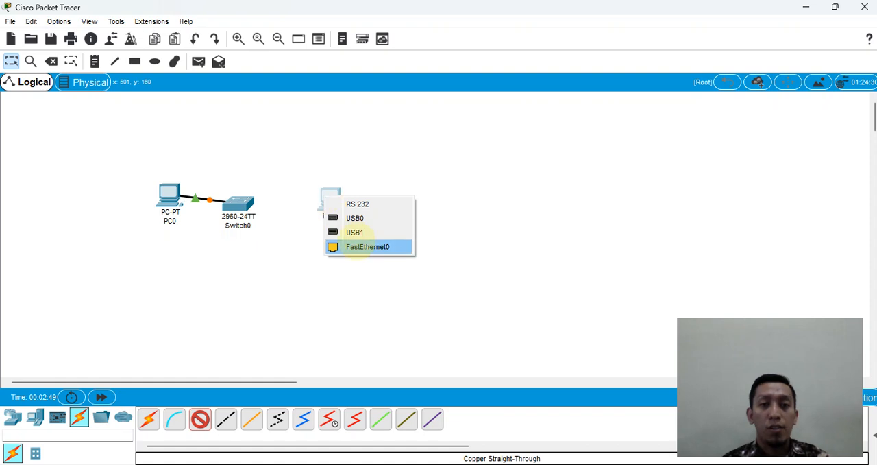
click(363, 247)
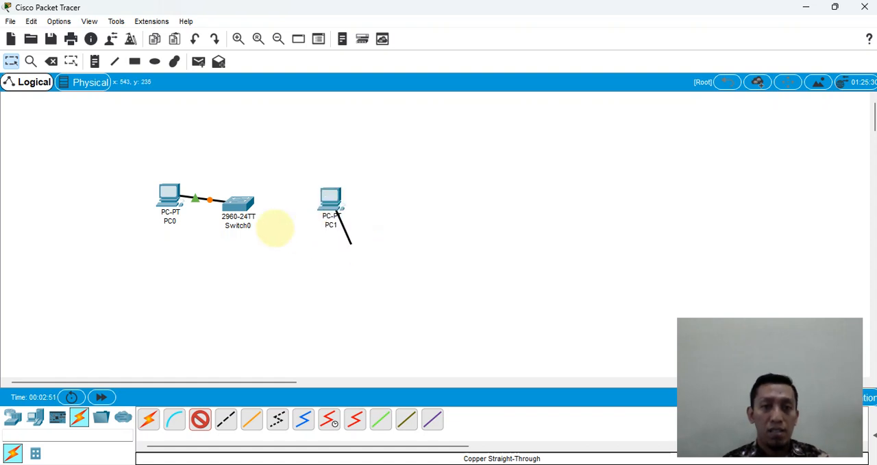
click(237, 201)
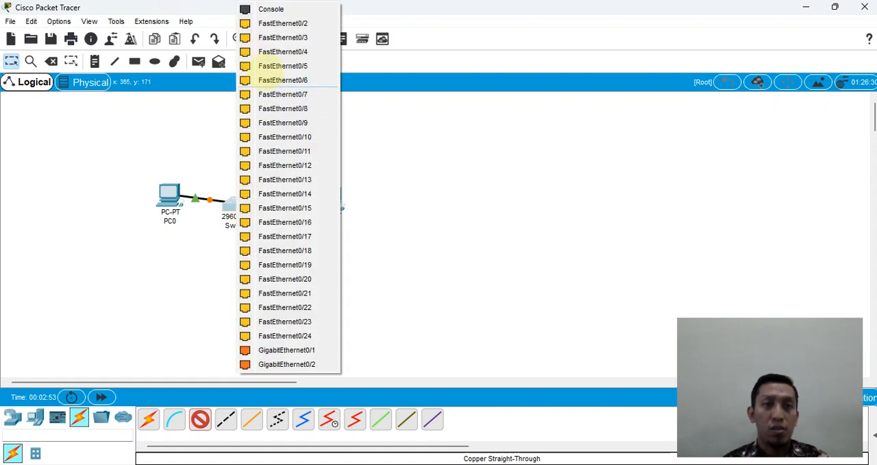
click(264, 24)
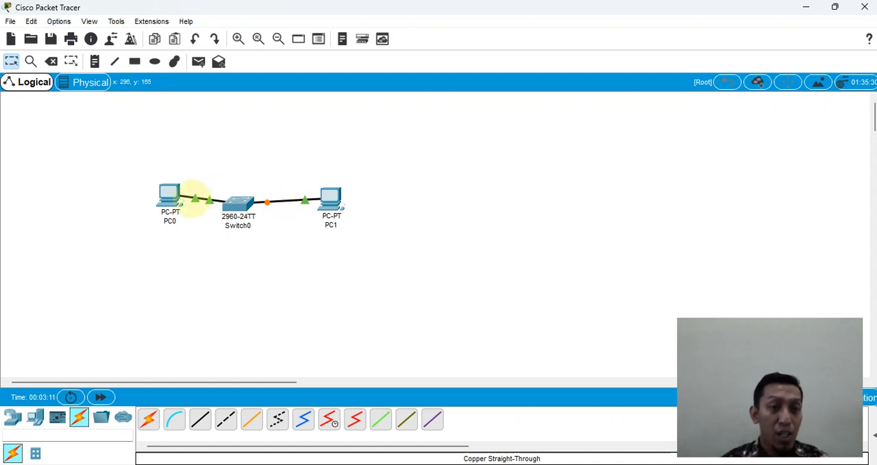
Step: Give PC0 the static IP address 192.168.1.1 with subnet mask 255.255.255.0 and close its configuration
mouse_move(194, 199)
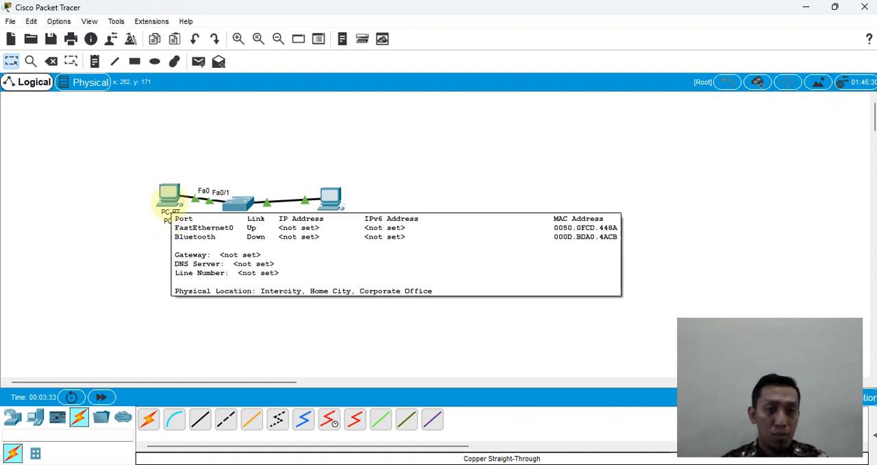
click(169, 202)
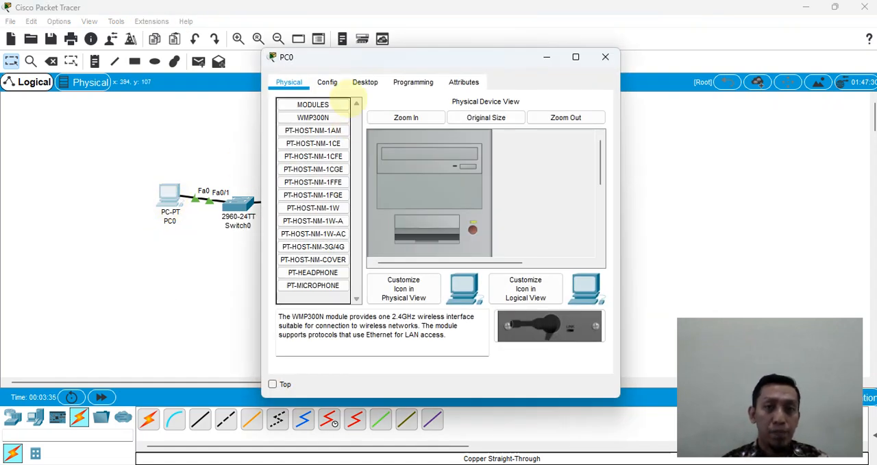
click(366, 81)
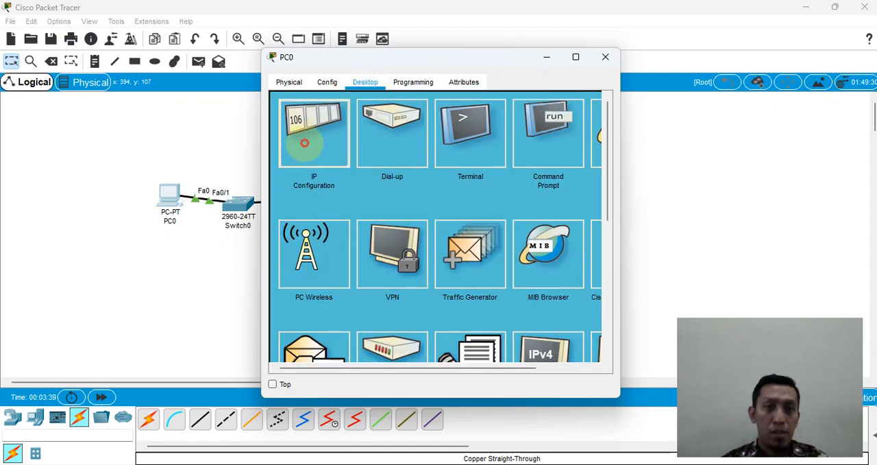
click(307, 139)
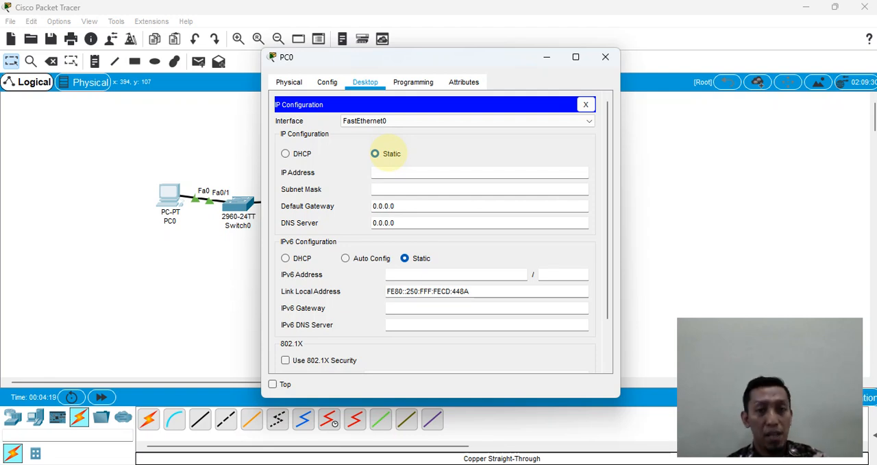
click(388, 172)
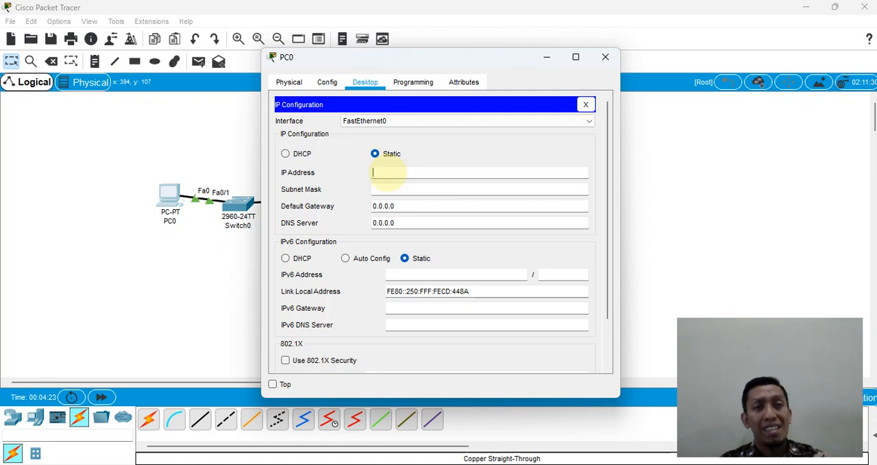
text(192)
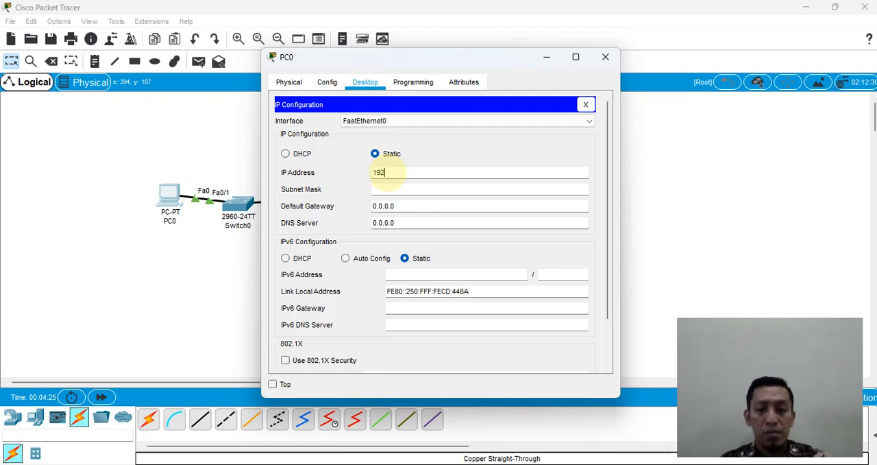
text(.168)
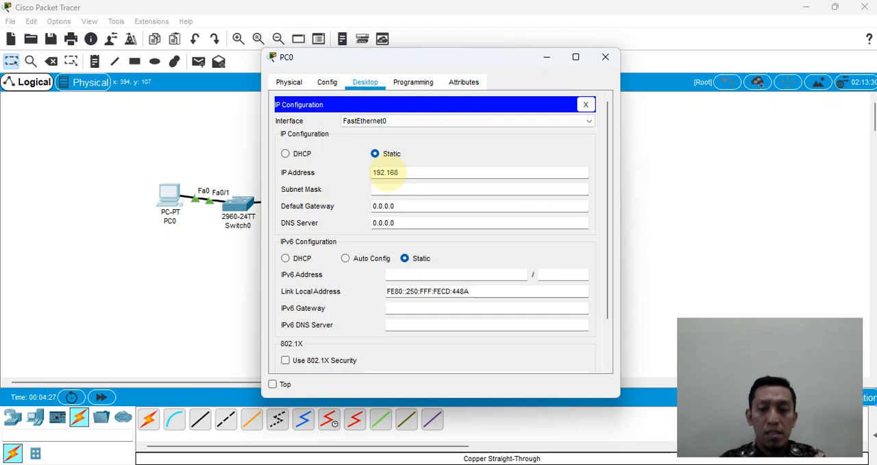
text(.1.1)
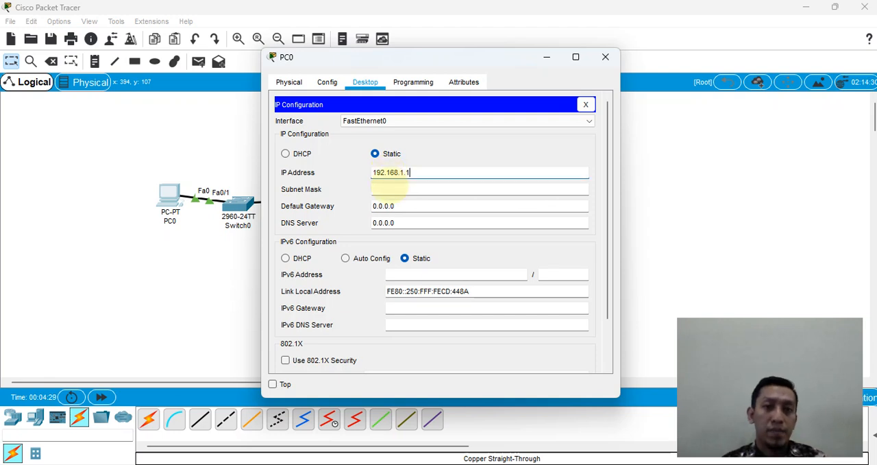
click(390, 189)
click(407, 206)
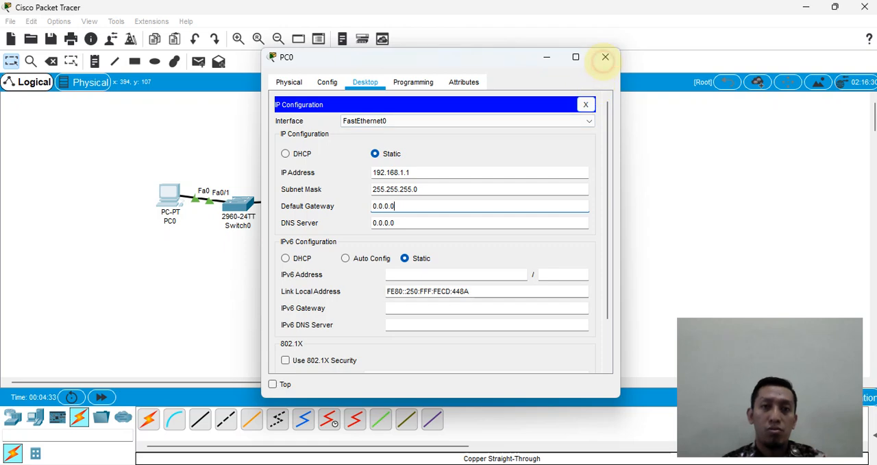
click(605, 58)
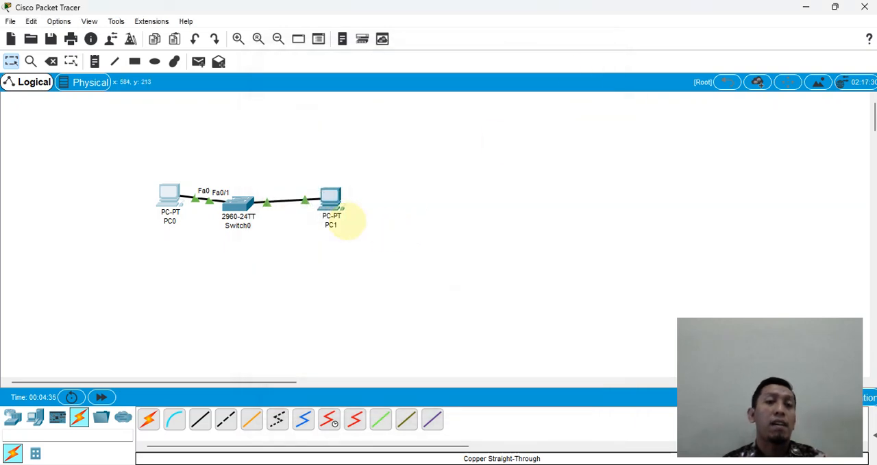
Step: Give PC1 the static IP address 192.168.1.2 with subnet mask 255.255.255.0 and close its configuration
click(331, 200)
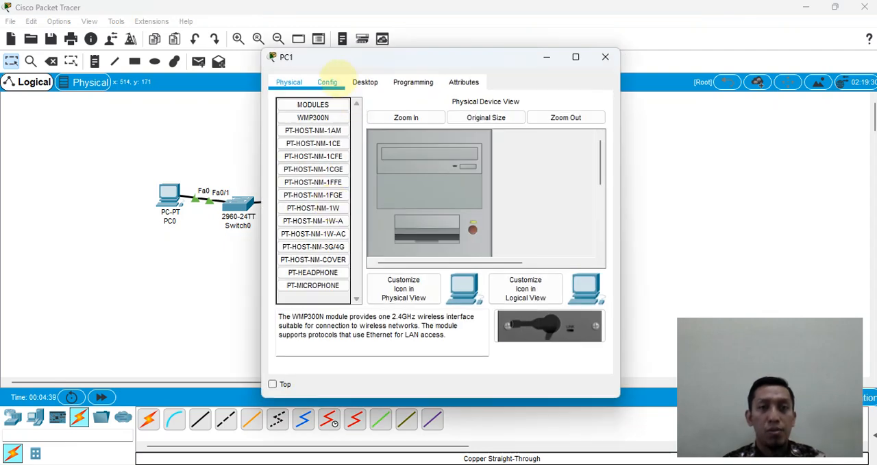
click(365, 81)
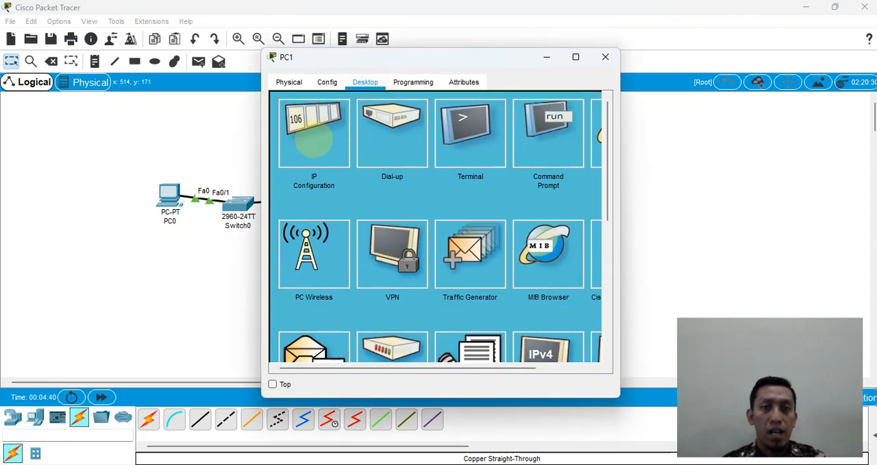
click(315, 131)
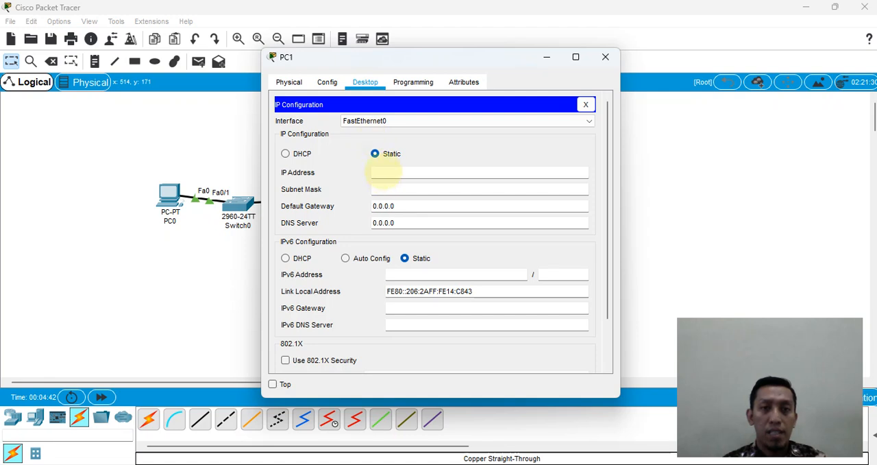
text(192.16)
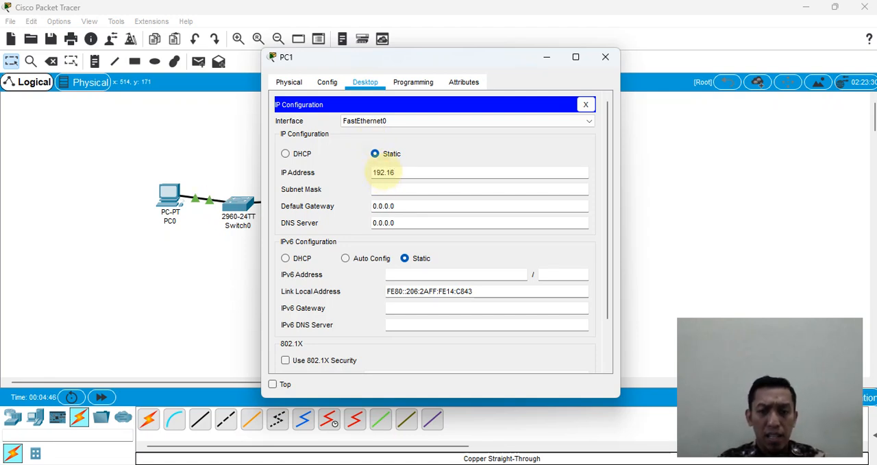
text(8.1.2)
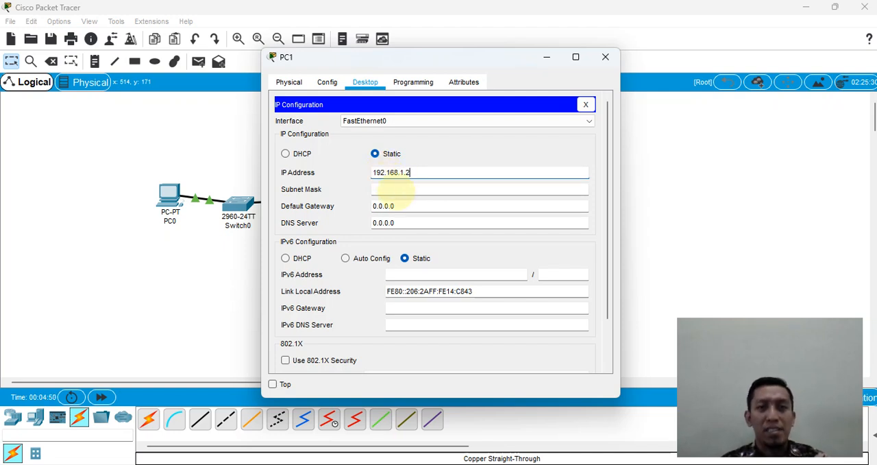
click(396, 191)
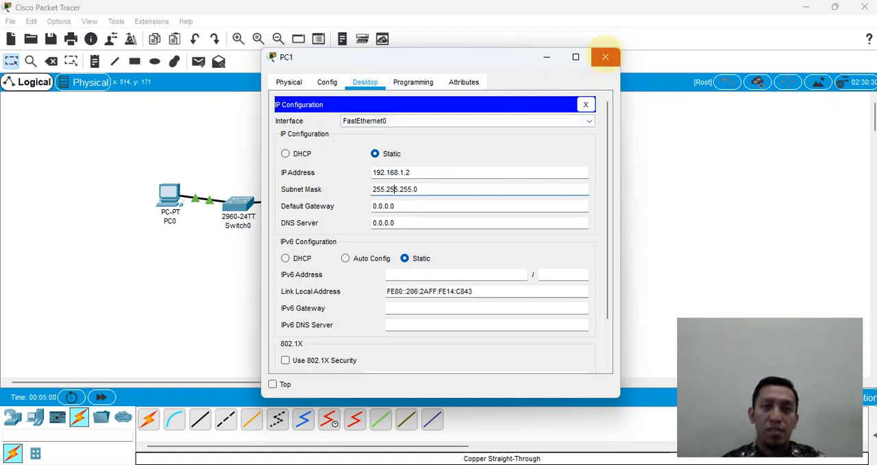
click(605, 58)
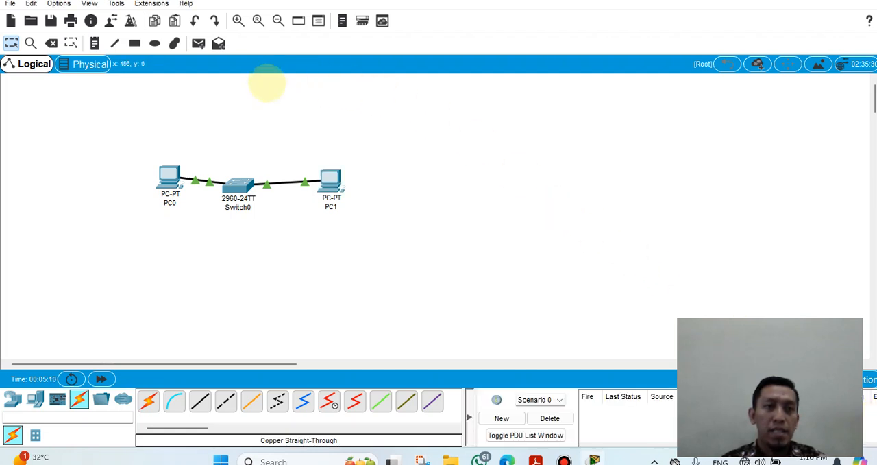
Step: Send a simple PDU from PC0 to PC1 to test connectivity through the switch
click(198, 43)
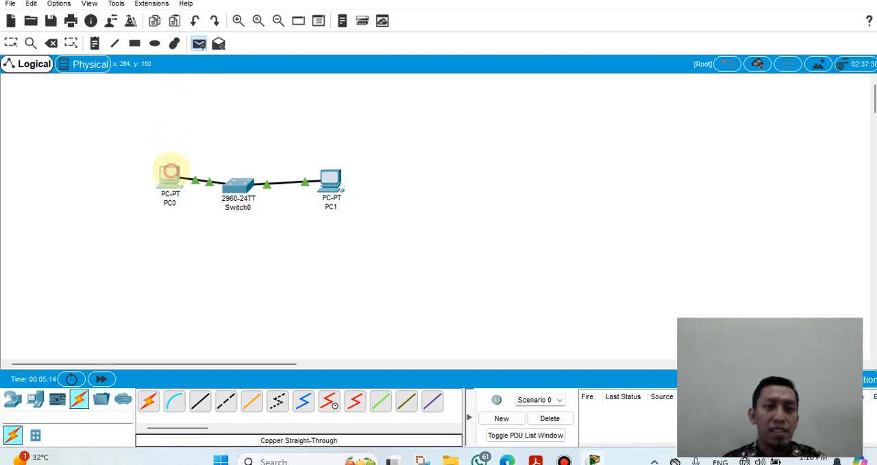
click(169, 175)
click(330, 178)
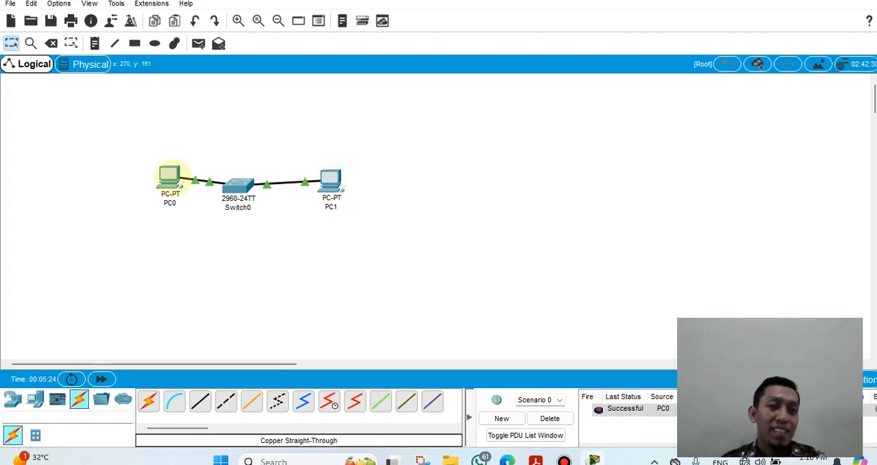
Step: Ping 192.168.1.2 from PC0's Command Prompt and close the PC0 window
click(169, 176)
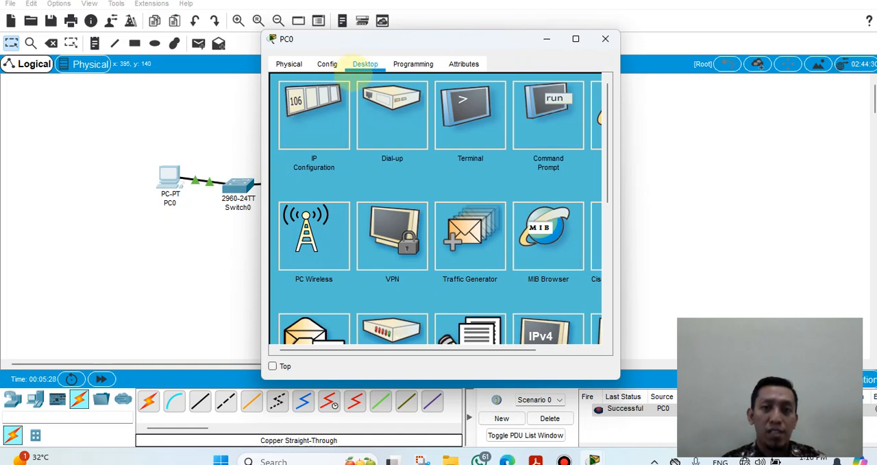
click(529, 124)
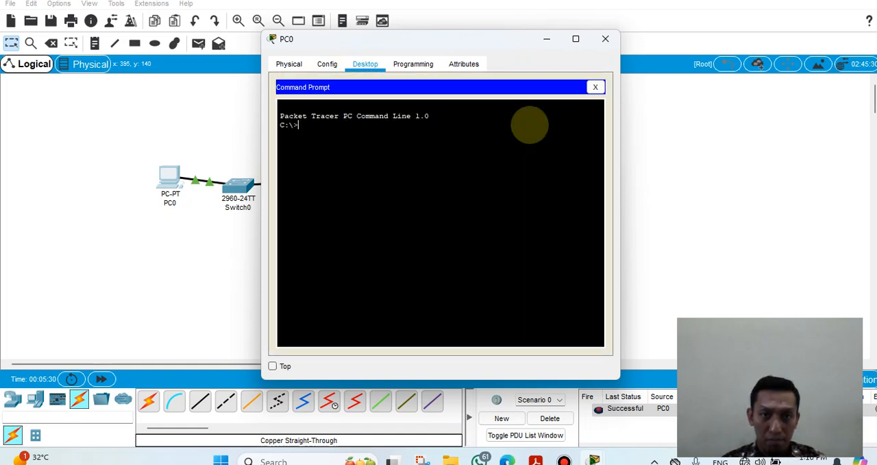
text(ping )
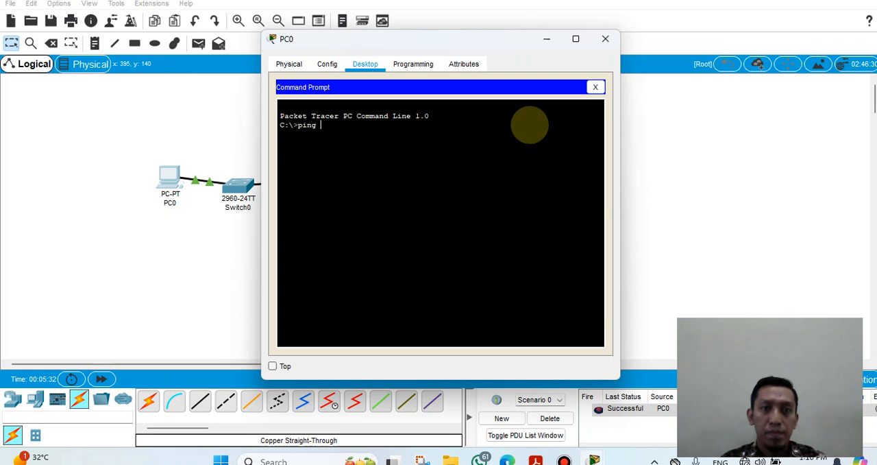
text(192)
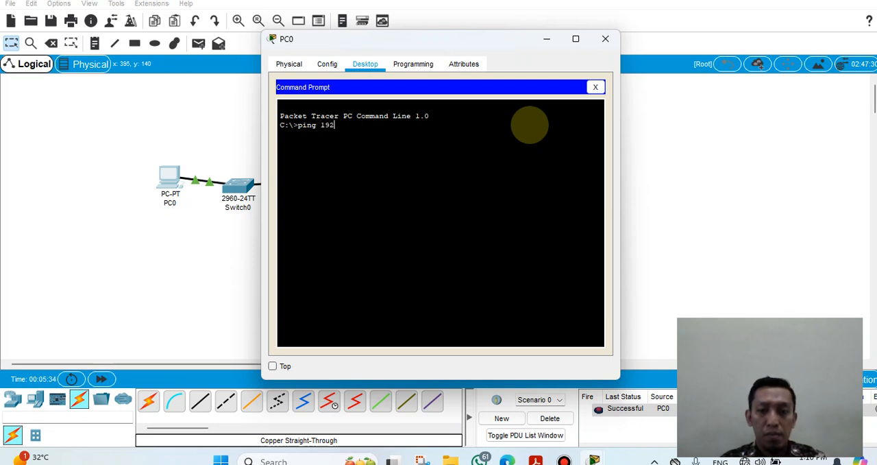
text(.168.)
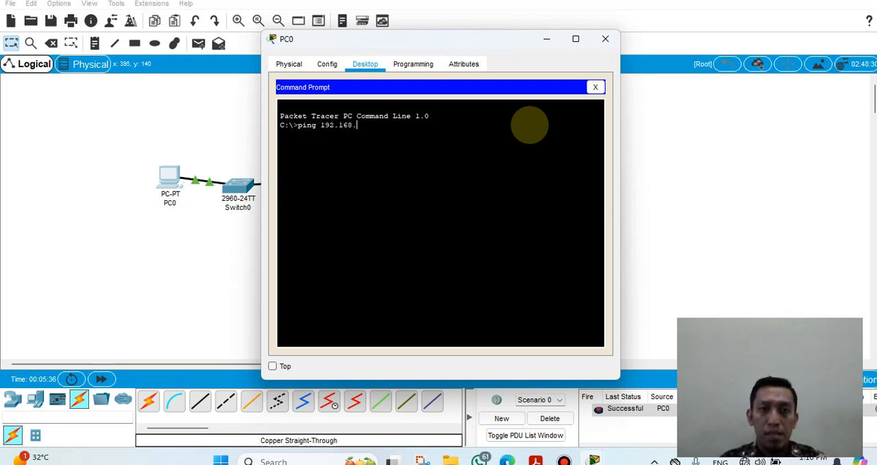
text(1.2)
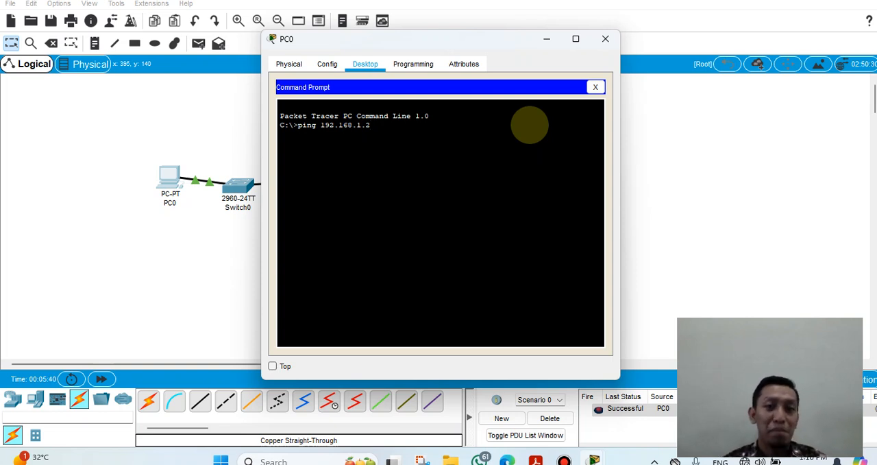
key(Return)
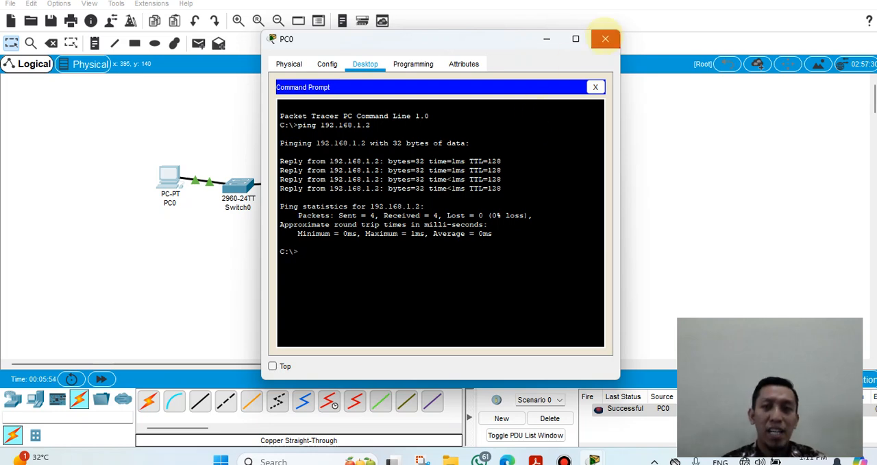
click(605, 39)
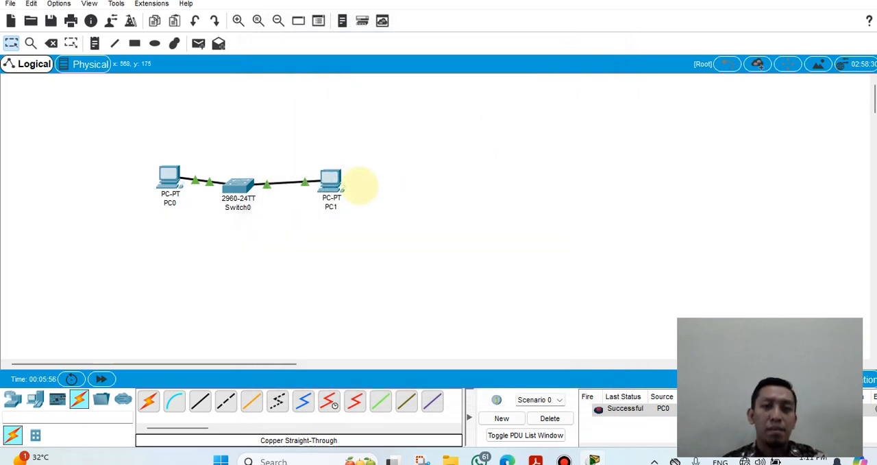
Step: Ping 192.168.1.1 from PC1's Command Prompt and close the PC1 window
click(330, 178)
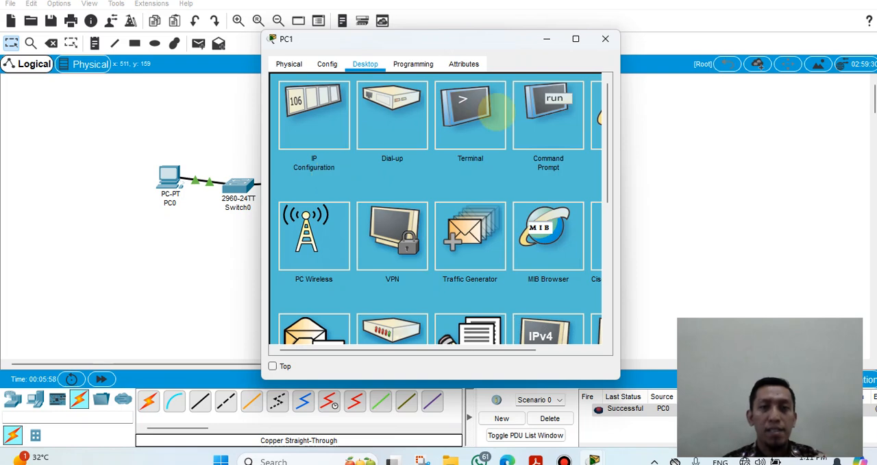
click(548, 127)
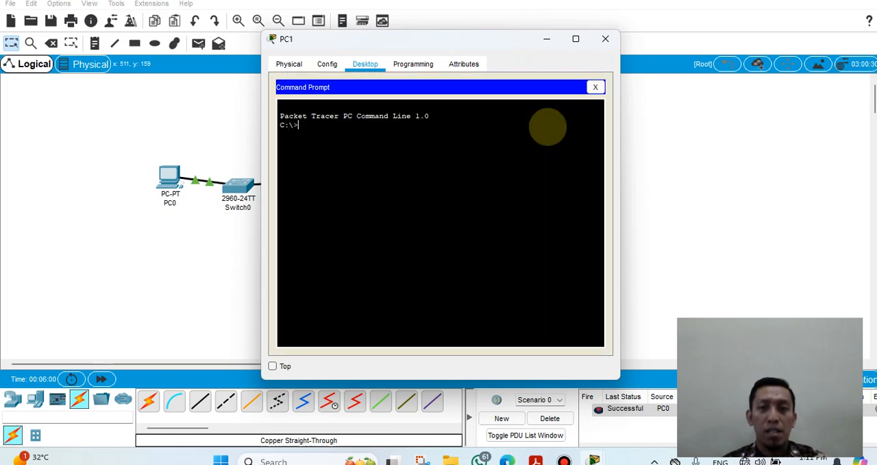
text(ping)
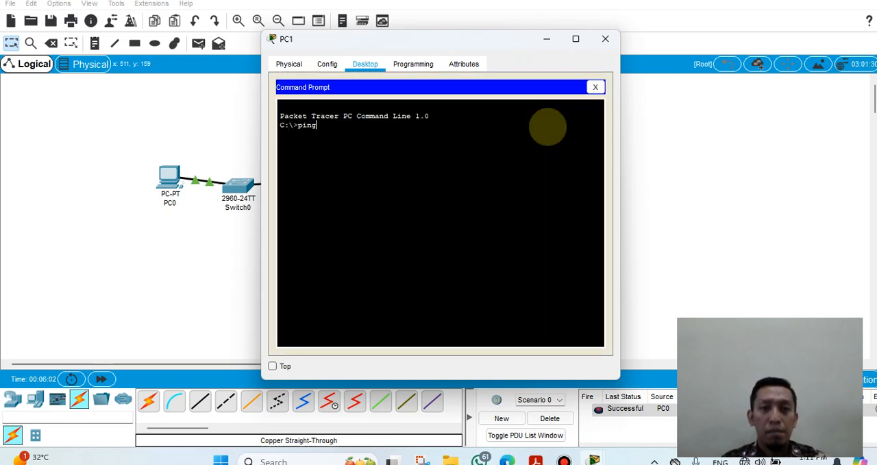
text( 192.)
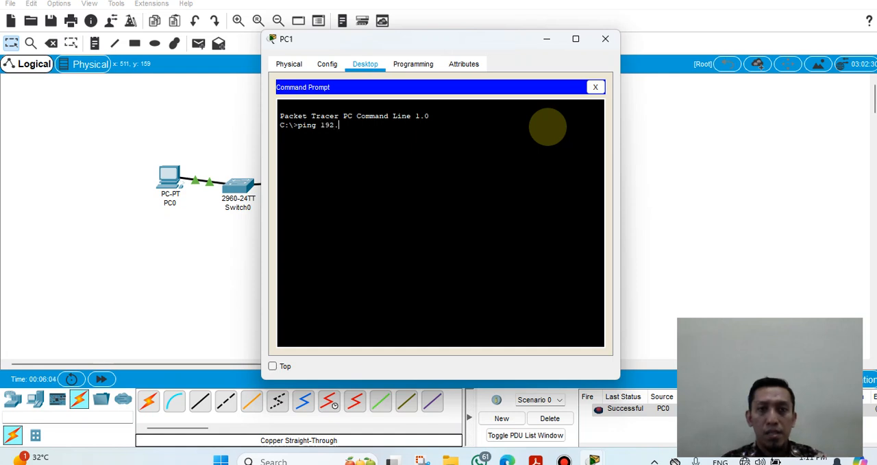
text(168.1.1)
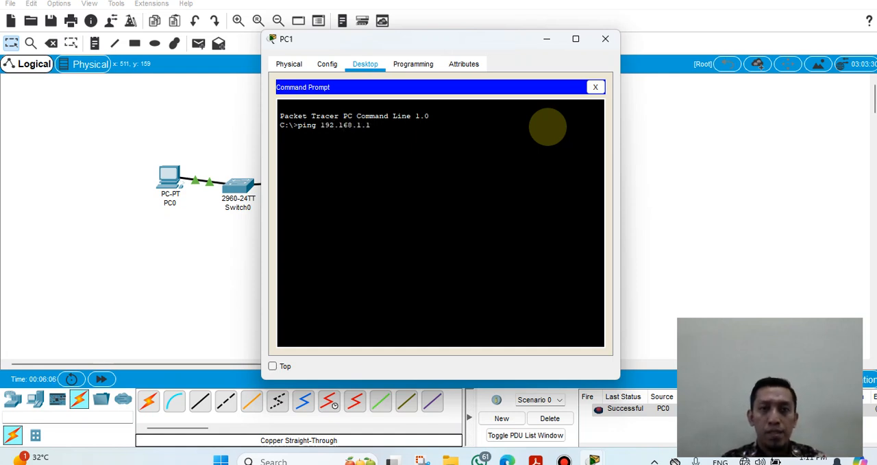
key(Return)
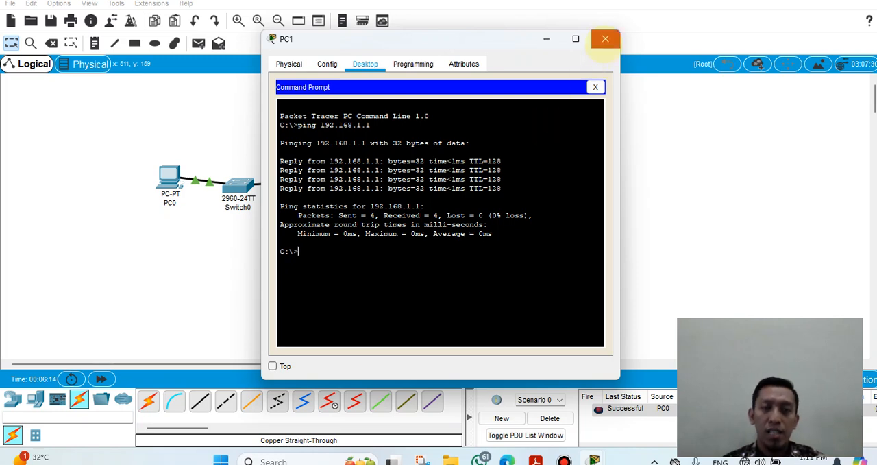
click(605, 38)
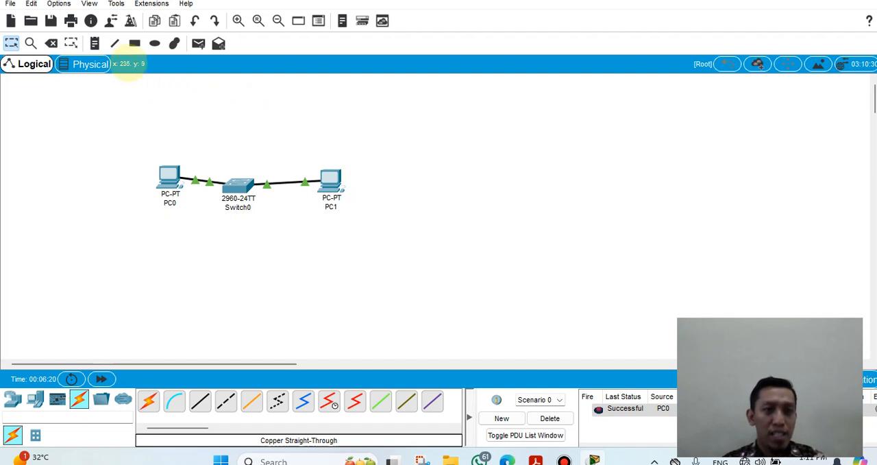
Step: Place a note above Switch0 reading "TUGAS MEMBUAT JARINGAN SEBANYAK 30 PC, MENGGUNAKAN IP KELAS C"
click(94, 43)
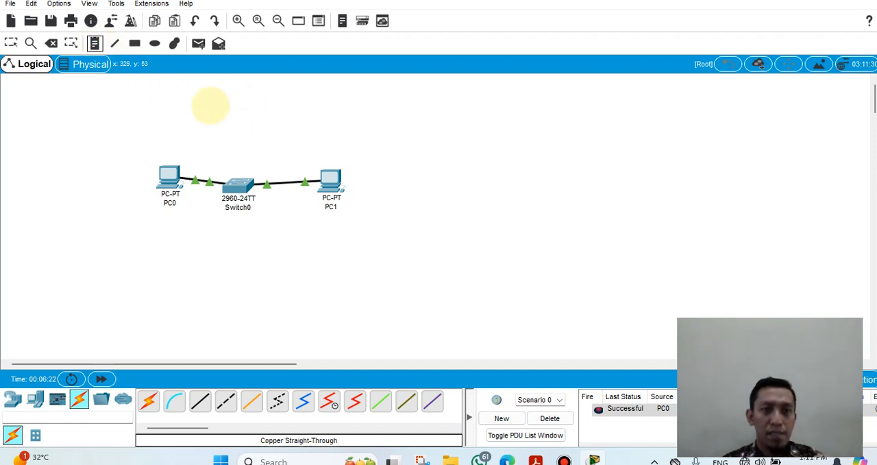
click(210, 109)
key(Caps_Lock)
text(TUGAS)
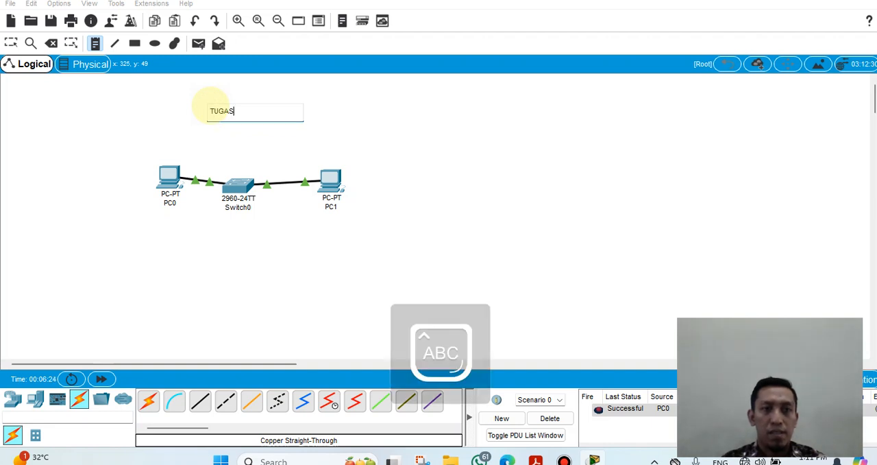
text( MEMBUAT J)
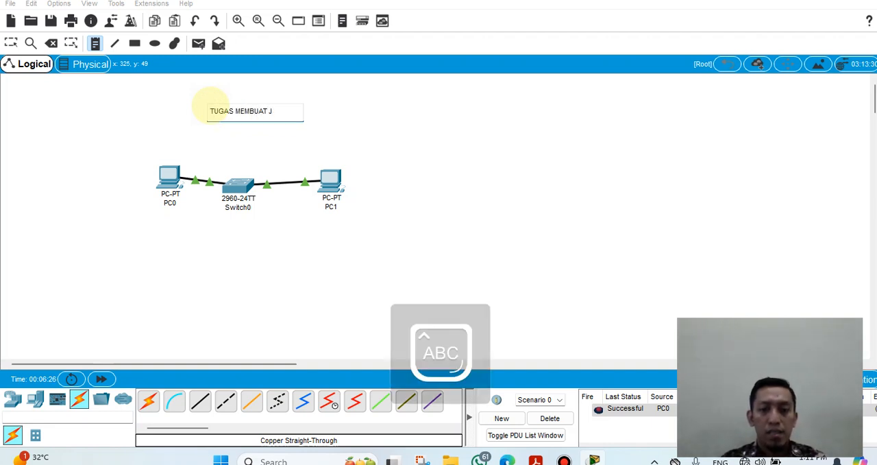
text(ARINGAN SEBNA)
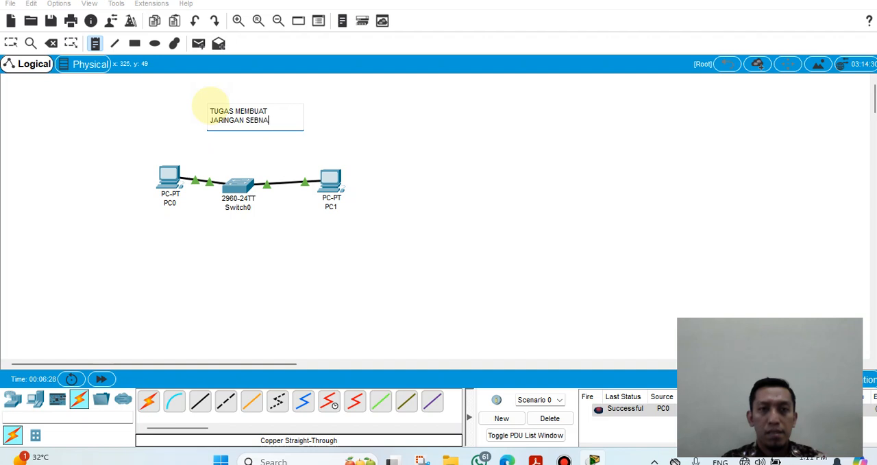
key(BackSpace)
key(BackSpace)
text(ANYAK)
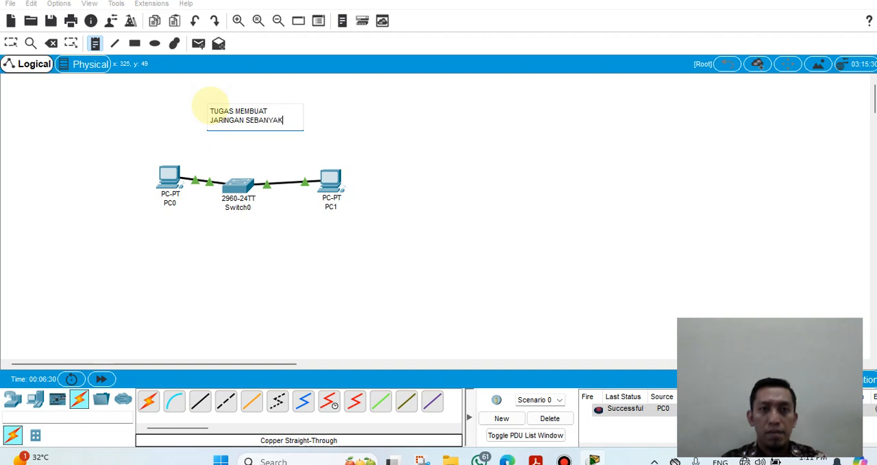
text( 30 P)
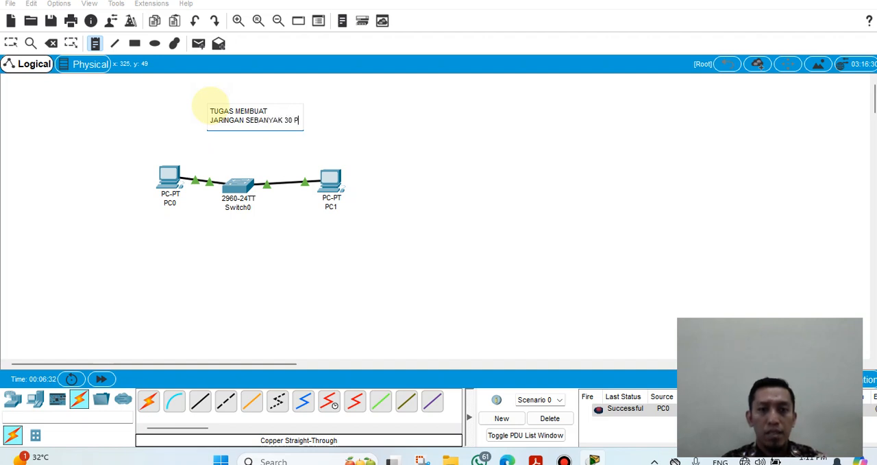
text(C, MENG)
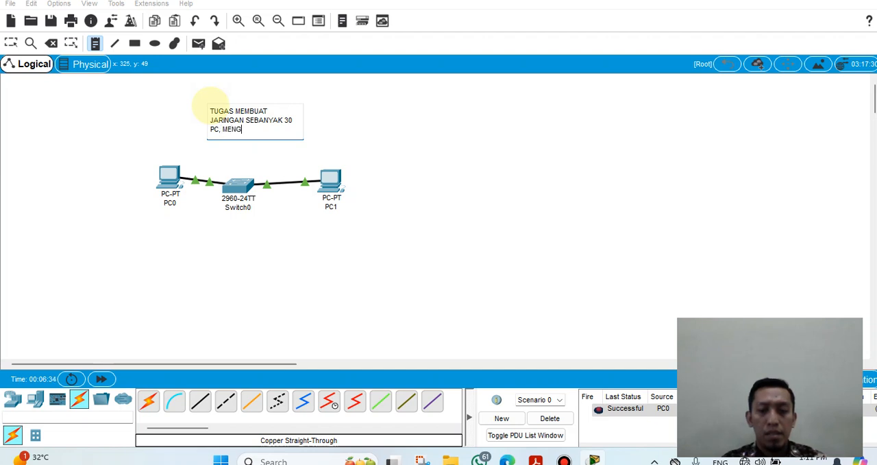
text(GUNAKAN IP)
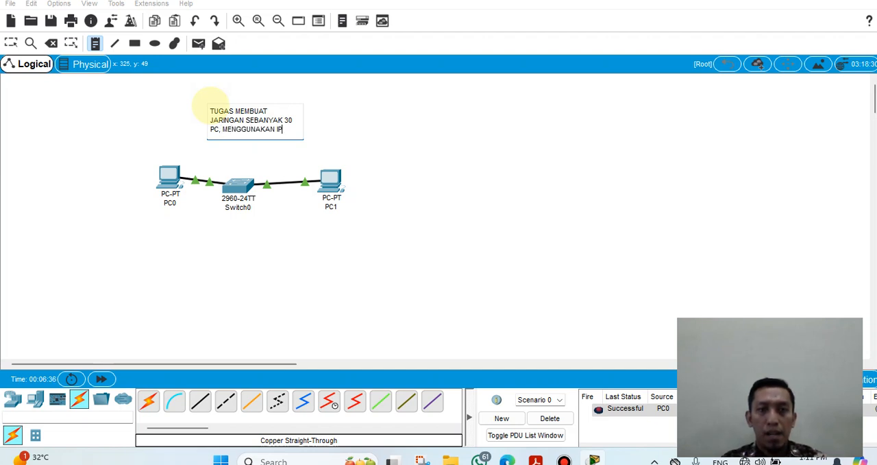
text( KELAS C)
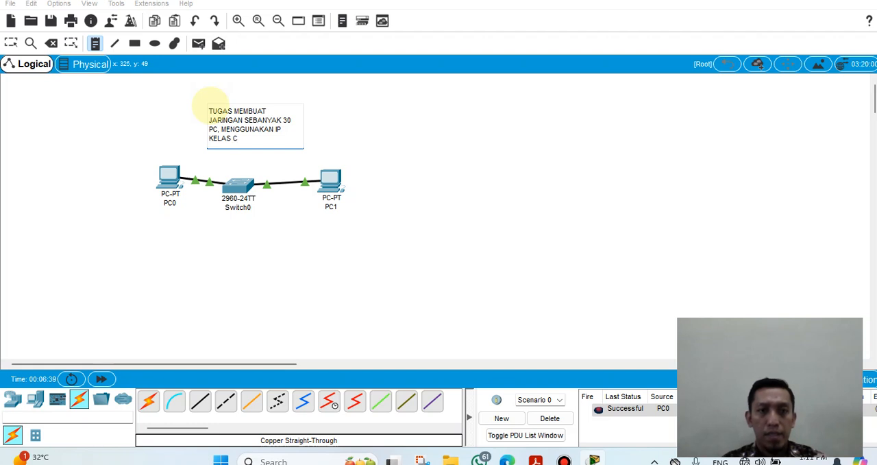
Step: Add a new line to the note giving the address range "DARI 192.168.1.1 - 192.168.1.30"
key(Return)
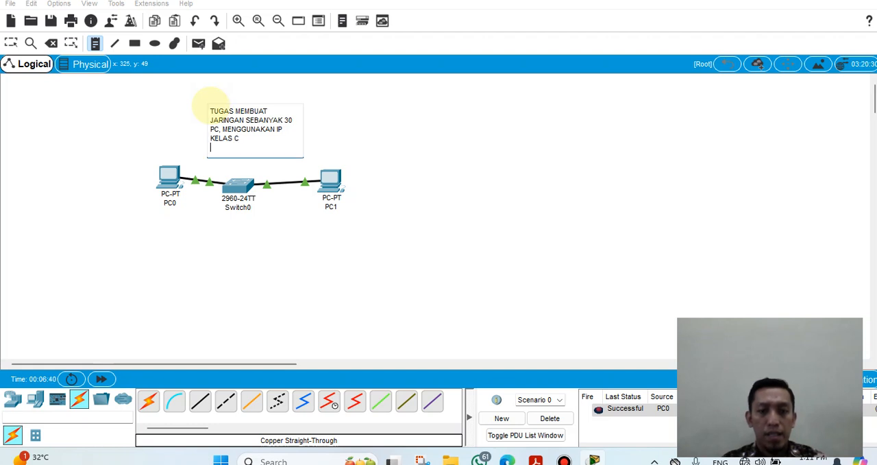
text(DARI 192.1)
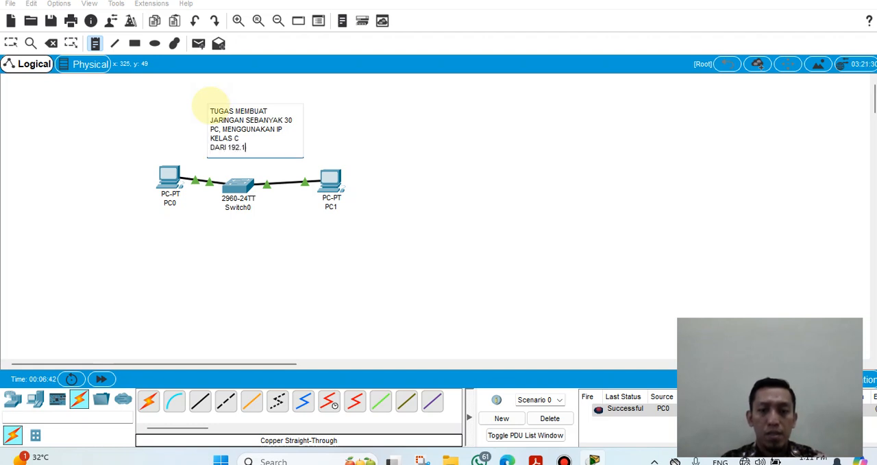
text(68.1.1)
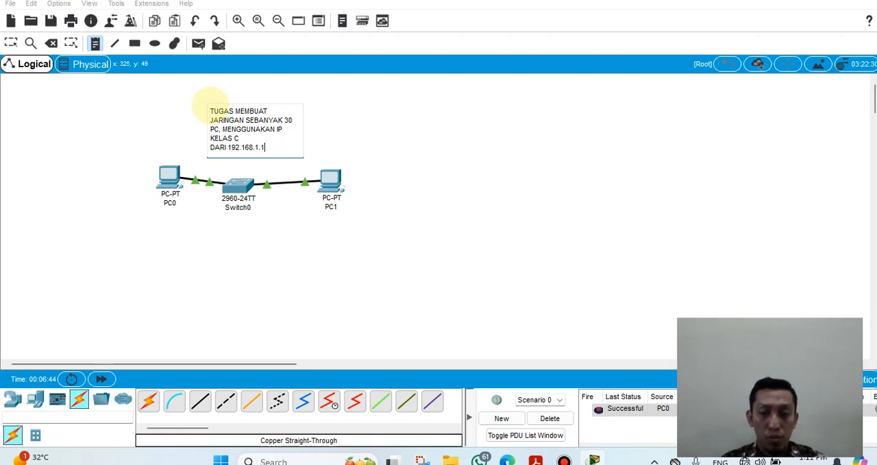
text( - 192)
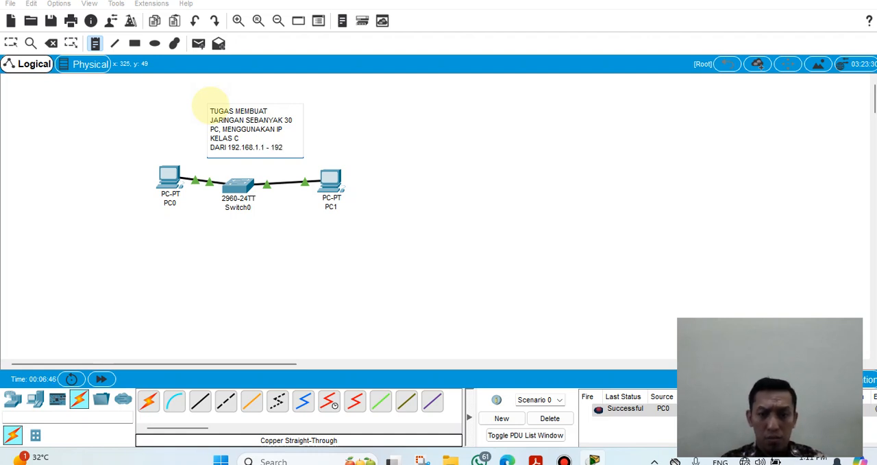
text(.168.1.)
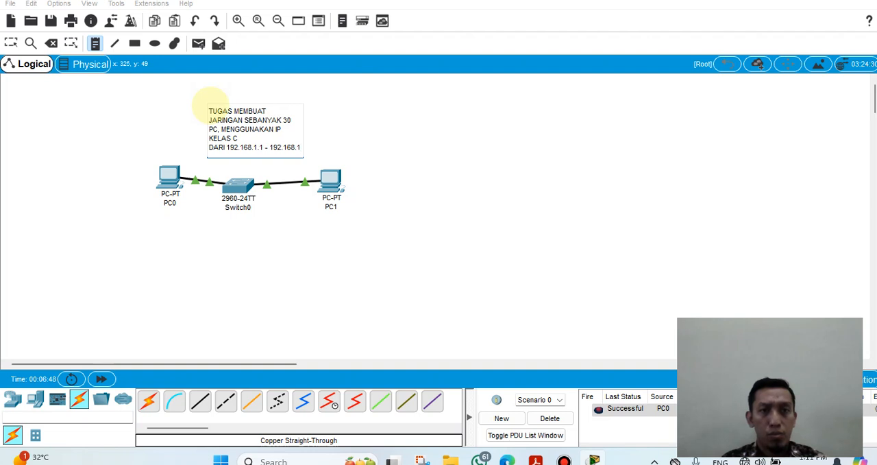
text(30)
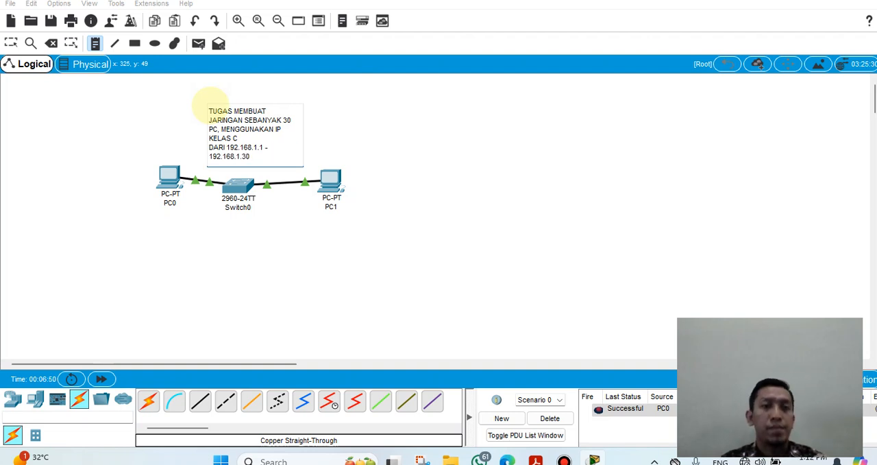